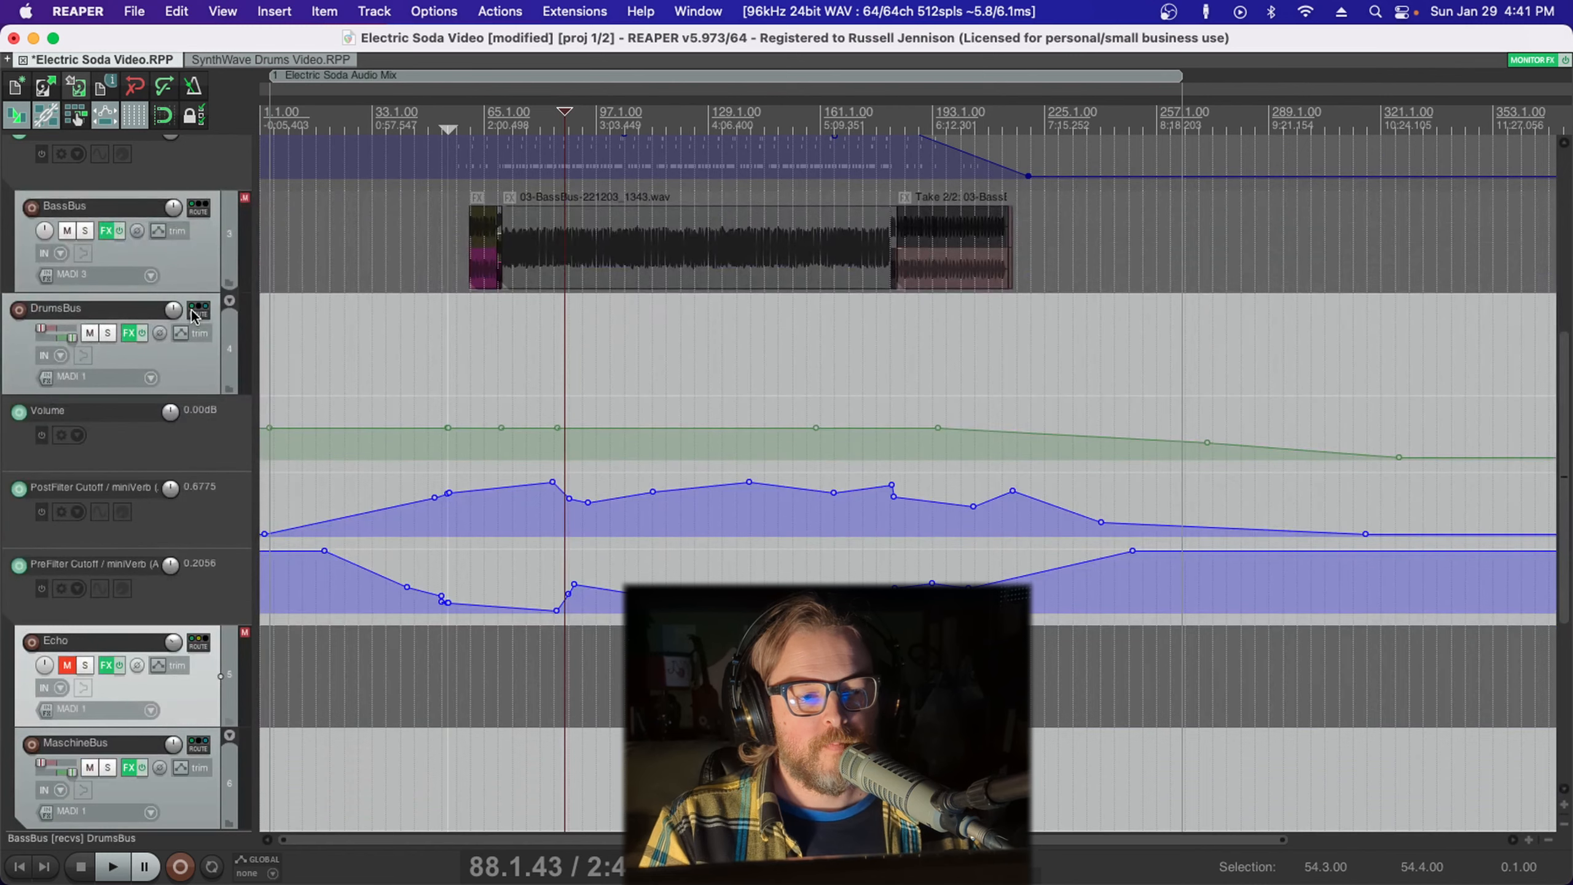
# Mute the Cymb track inside MaschineBus and start playback of the remaining drums
pyautogui.scroll(-3, 193, 315)
pyautogui.scroll(-6, 193, 314)
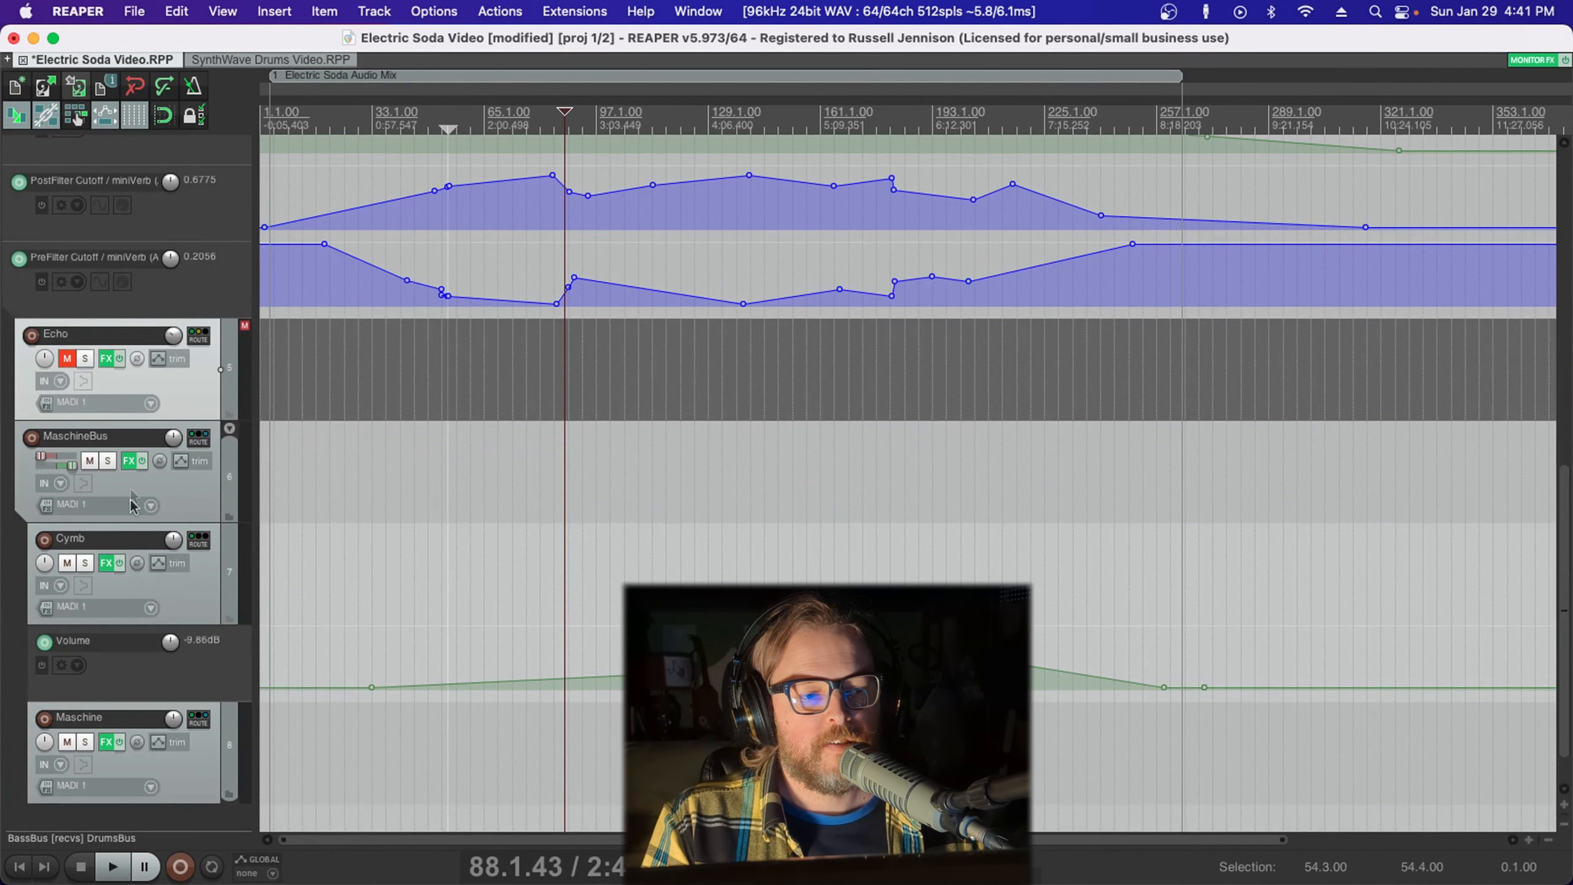
pyautogui.click(66, 564)
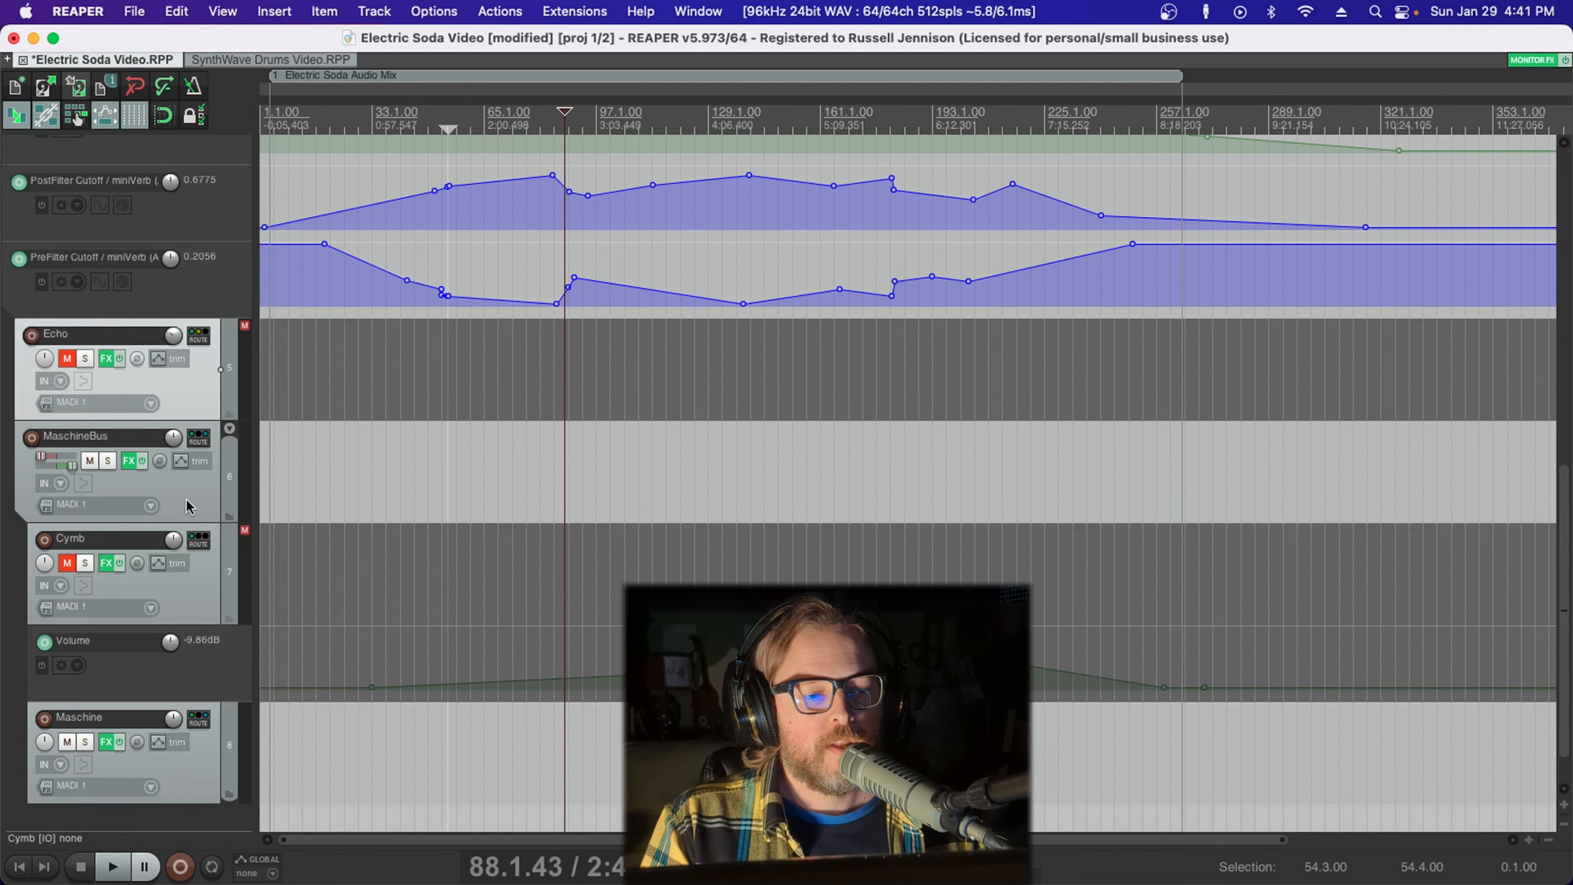
pyautogui.scroll(-1, 188, 507)
pyautogui.scroll(1, 188, 506)
pyautogui.scroll(-1, 189, 506)
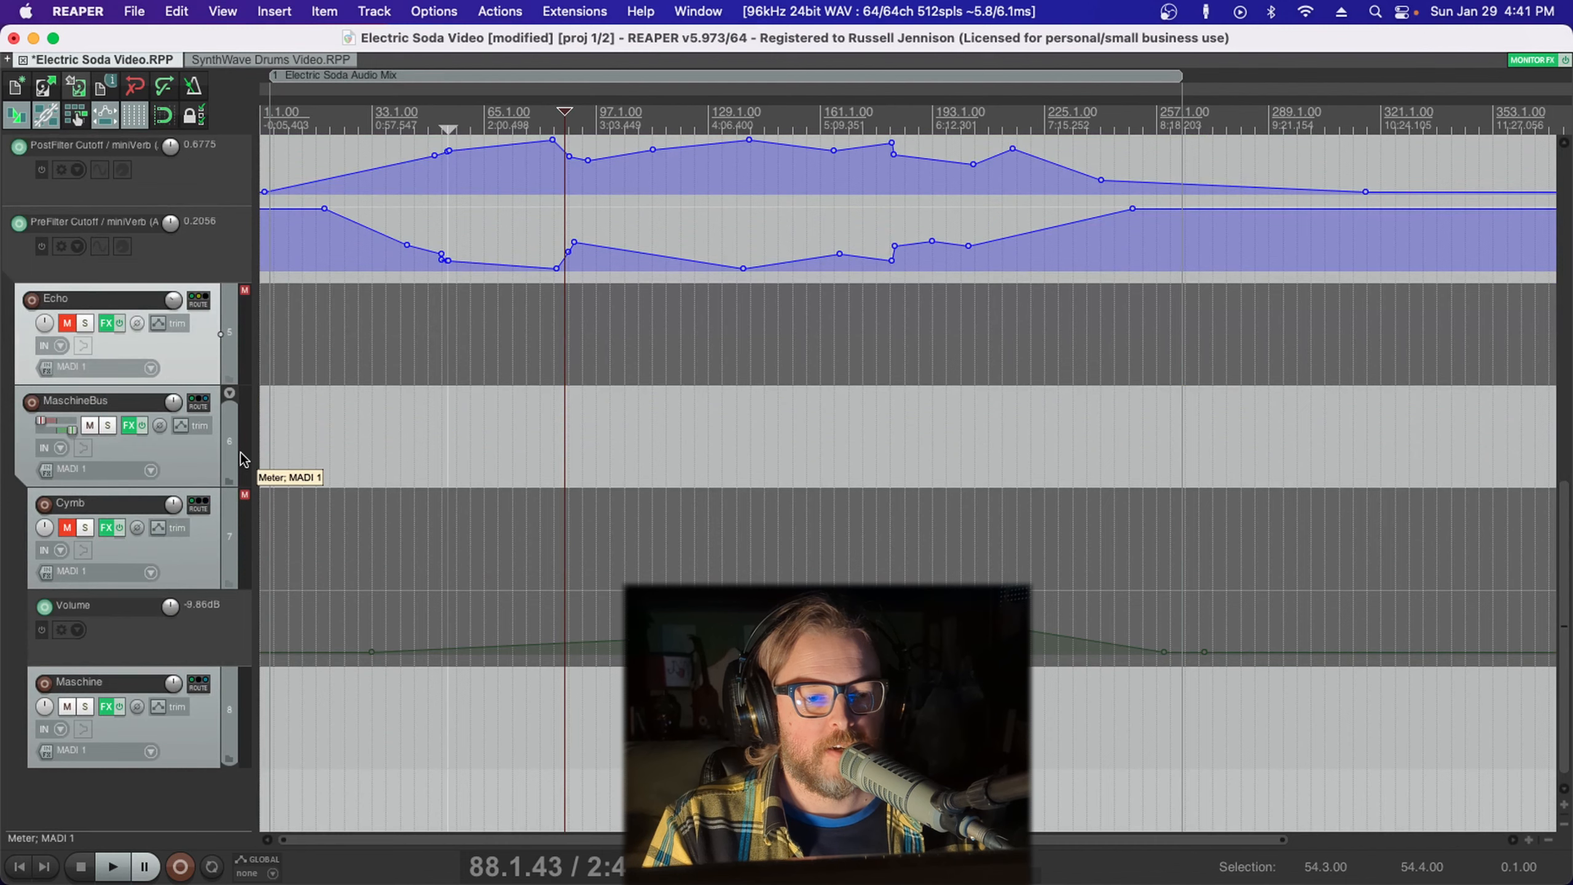
pyautogui.press('space')
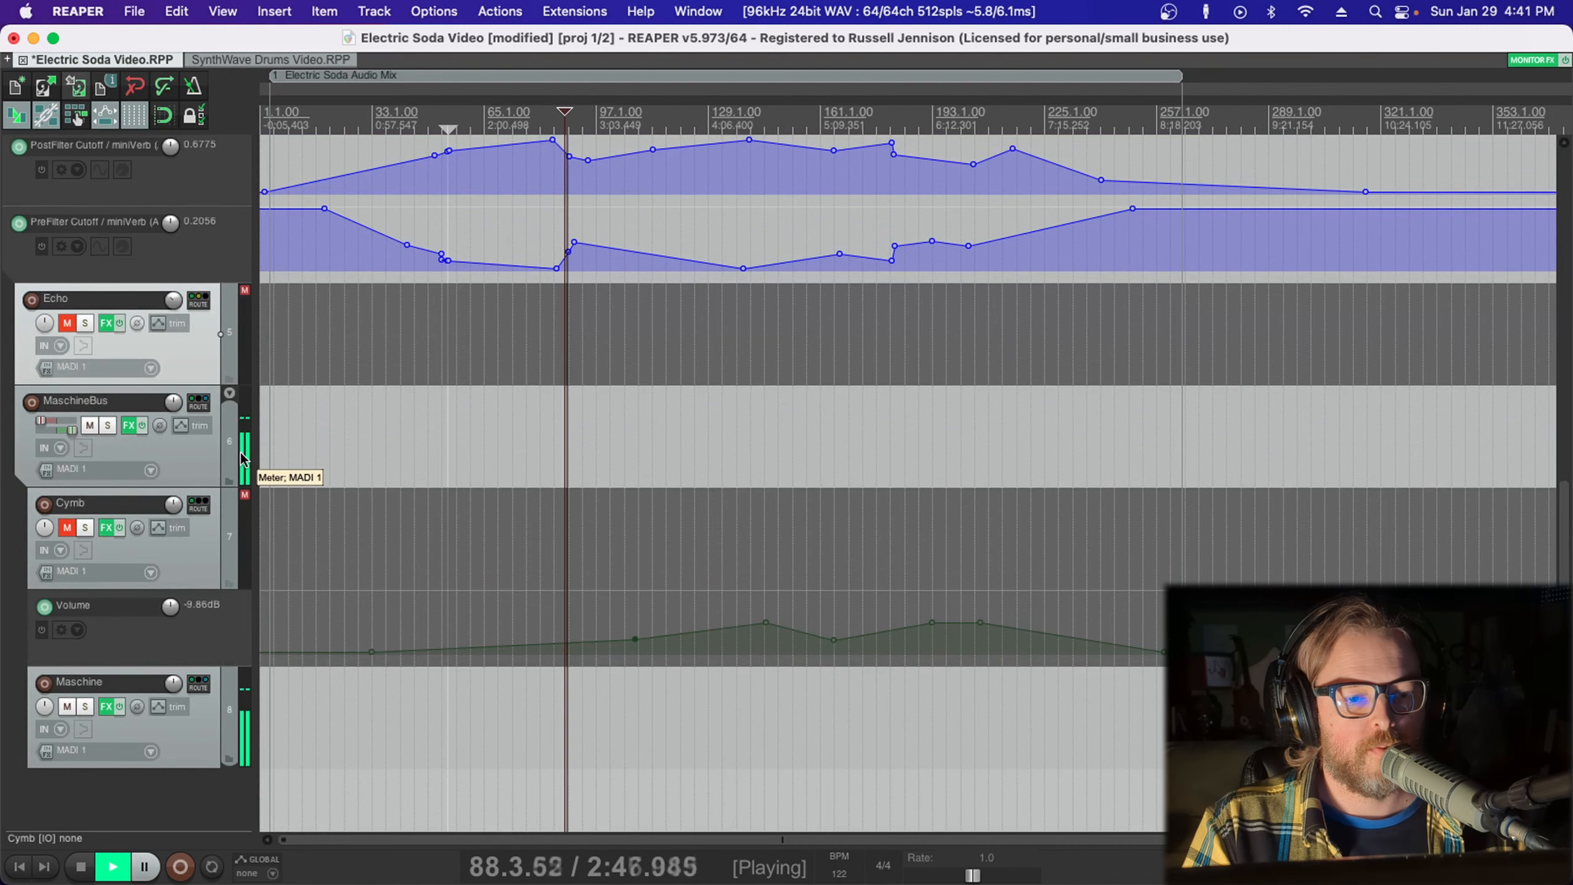
# Review the DrumsBus effects chain, including the ReaEQ and miniVerb settings, and close it
pyautogui.scroll(4, 192, 310)
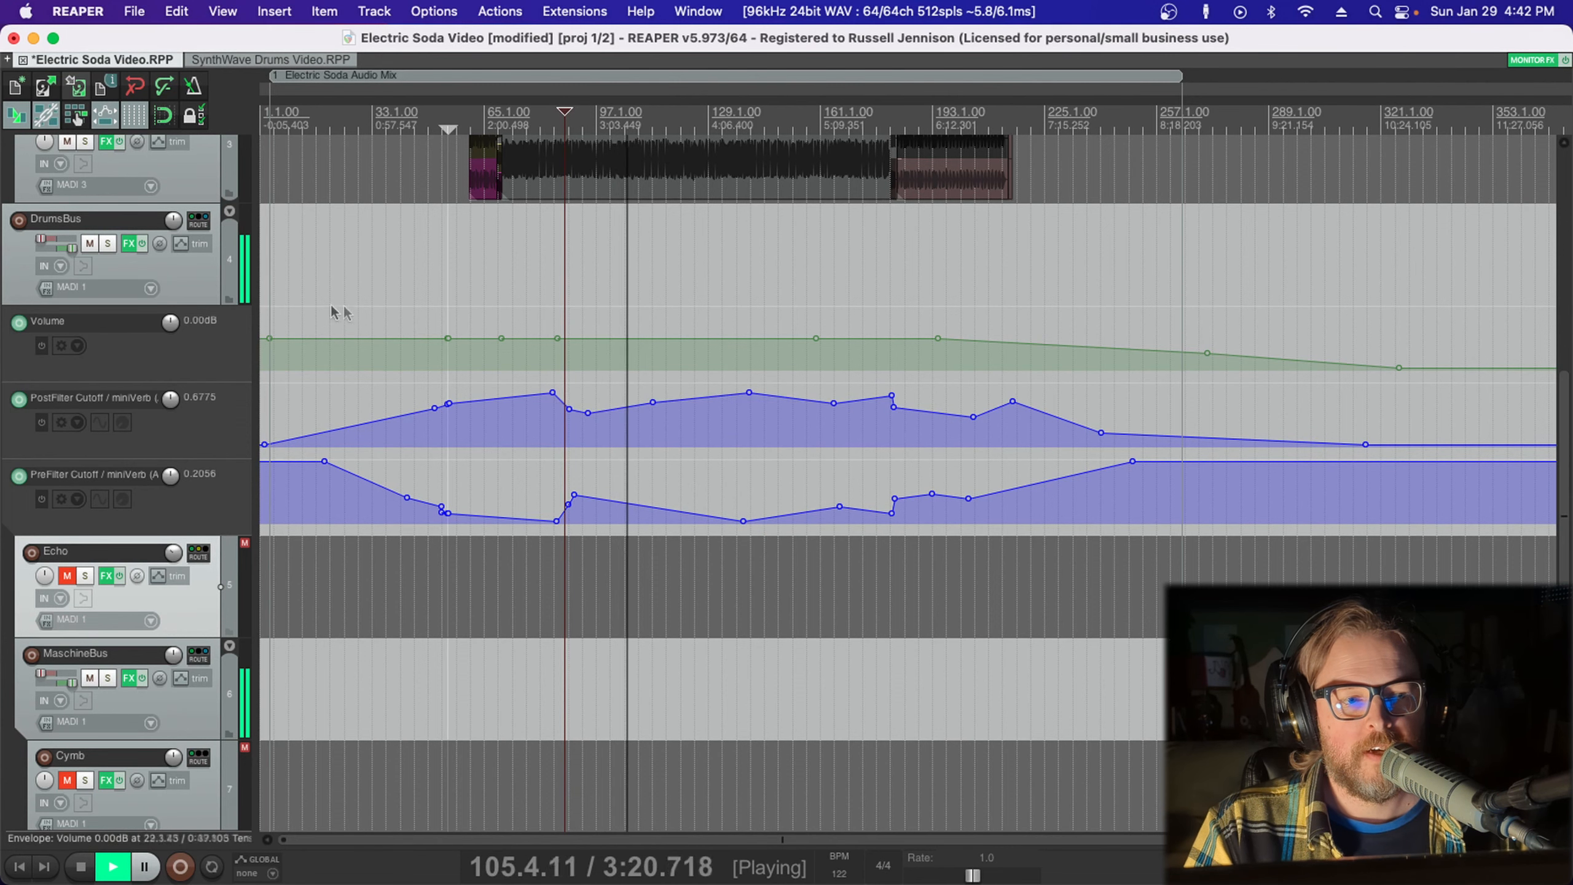
pyautogui.click(129, 244)
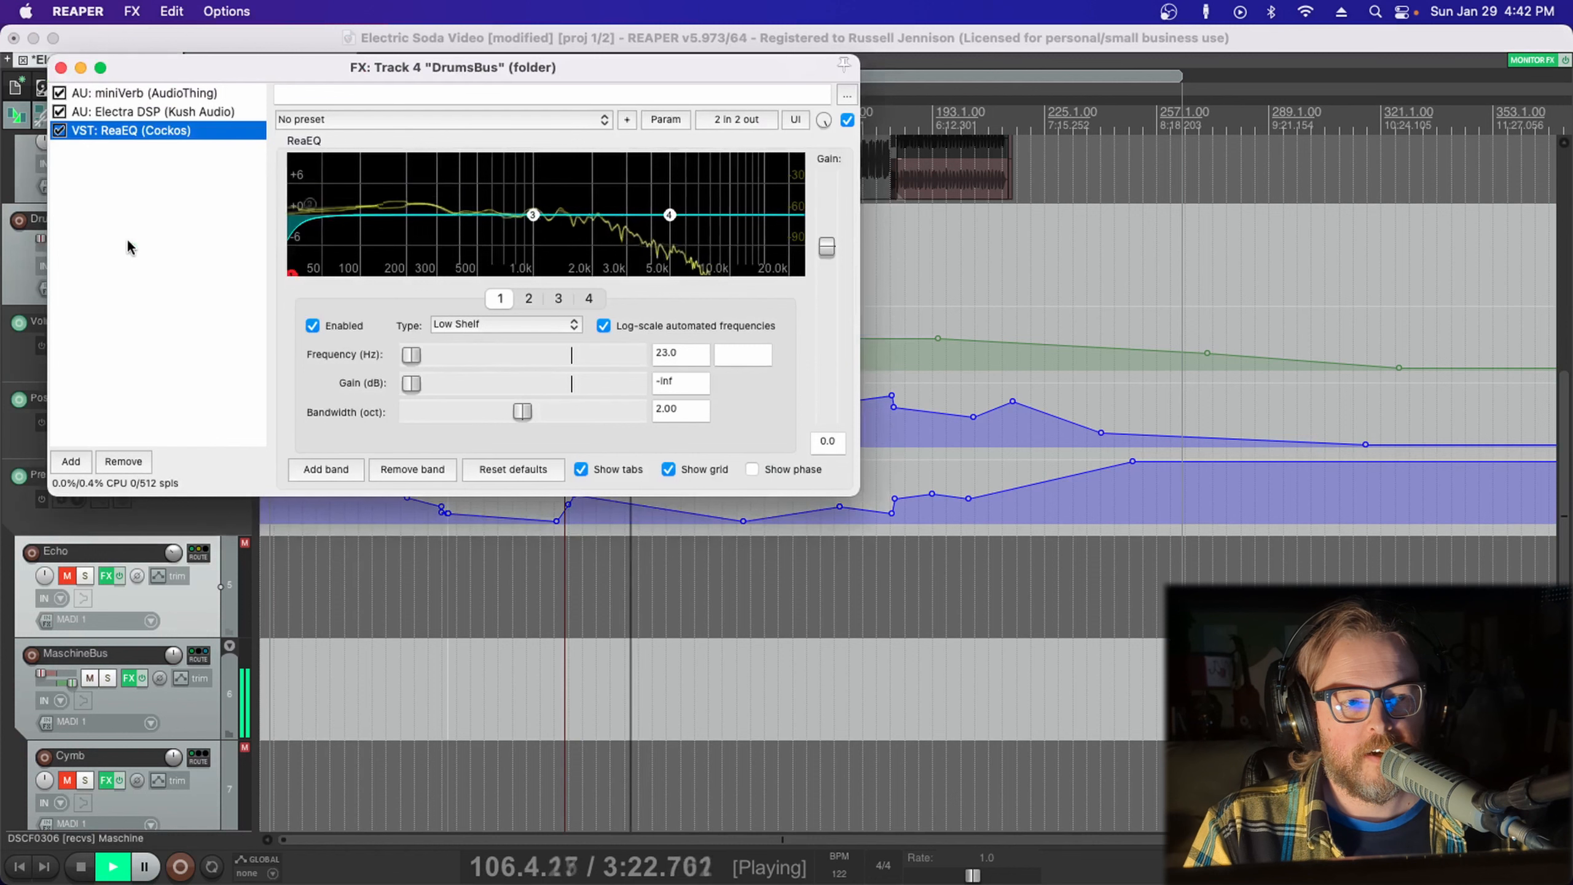
pyautogui.click(155, 99)
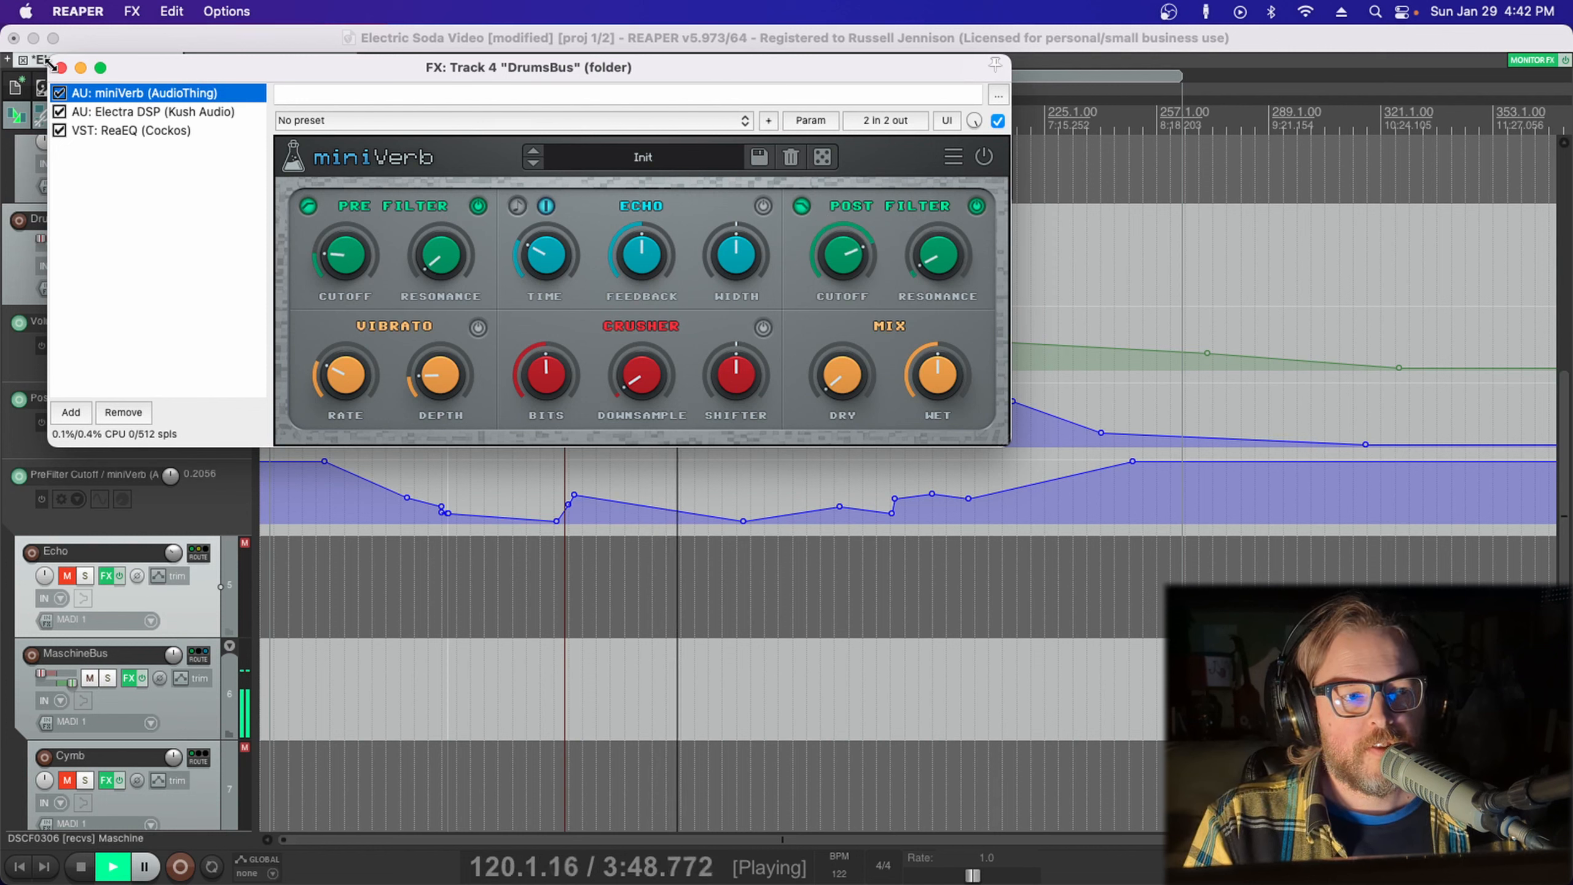
pyautogui.click(61, 67)
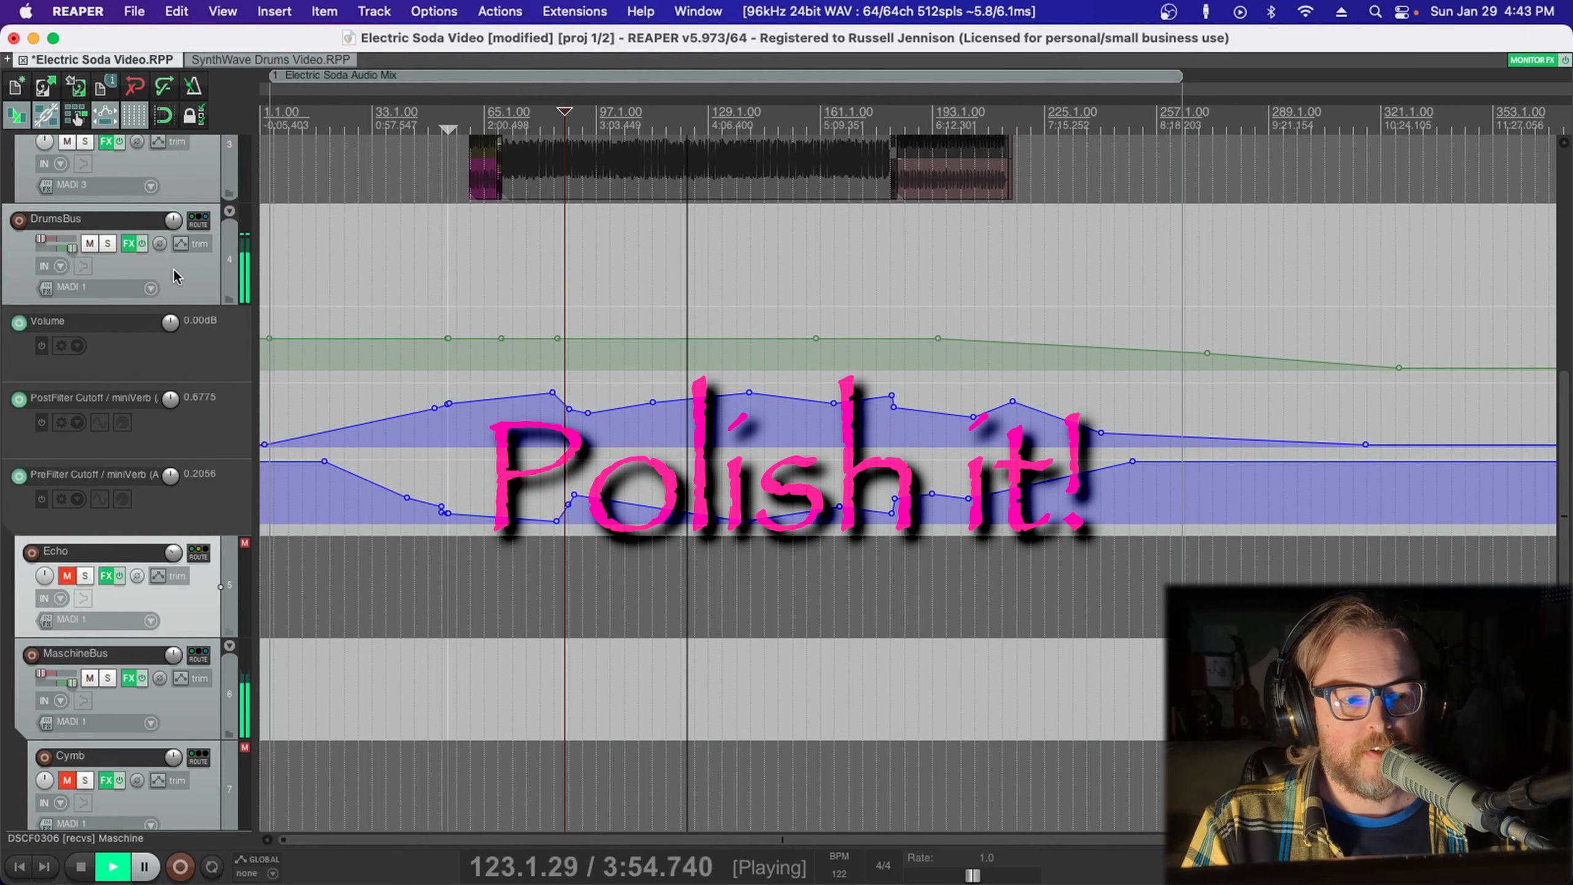
# Compare the drums with and without the Cymb track during playback, stop, and leave Cymb muted
pyautogui.scroll(-3, 173, 277)
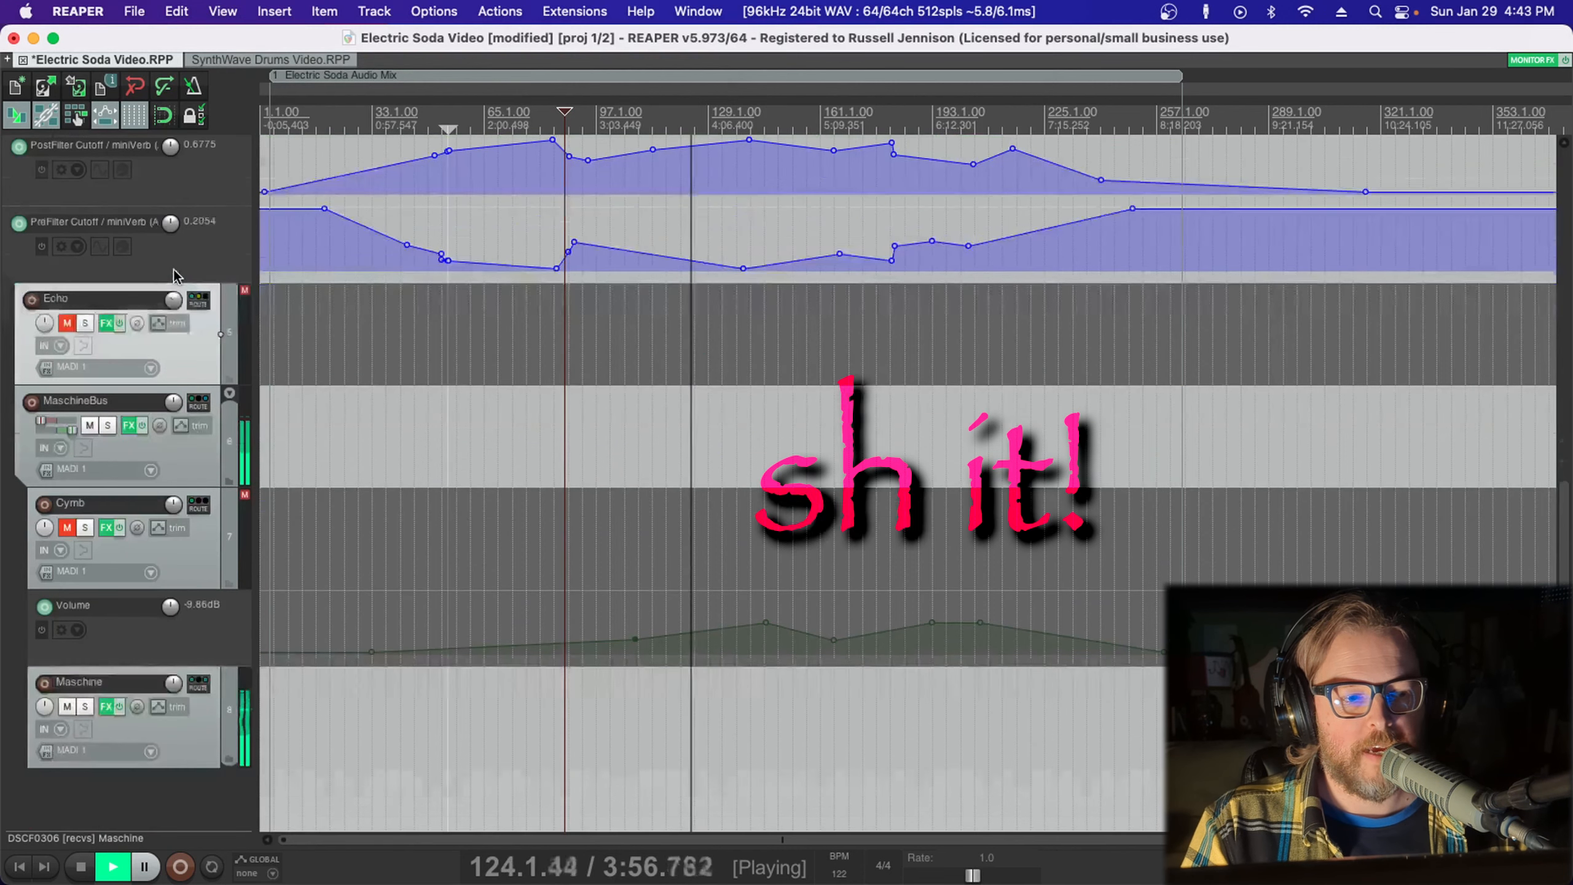
pyautogui.click(67, 528)
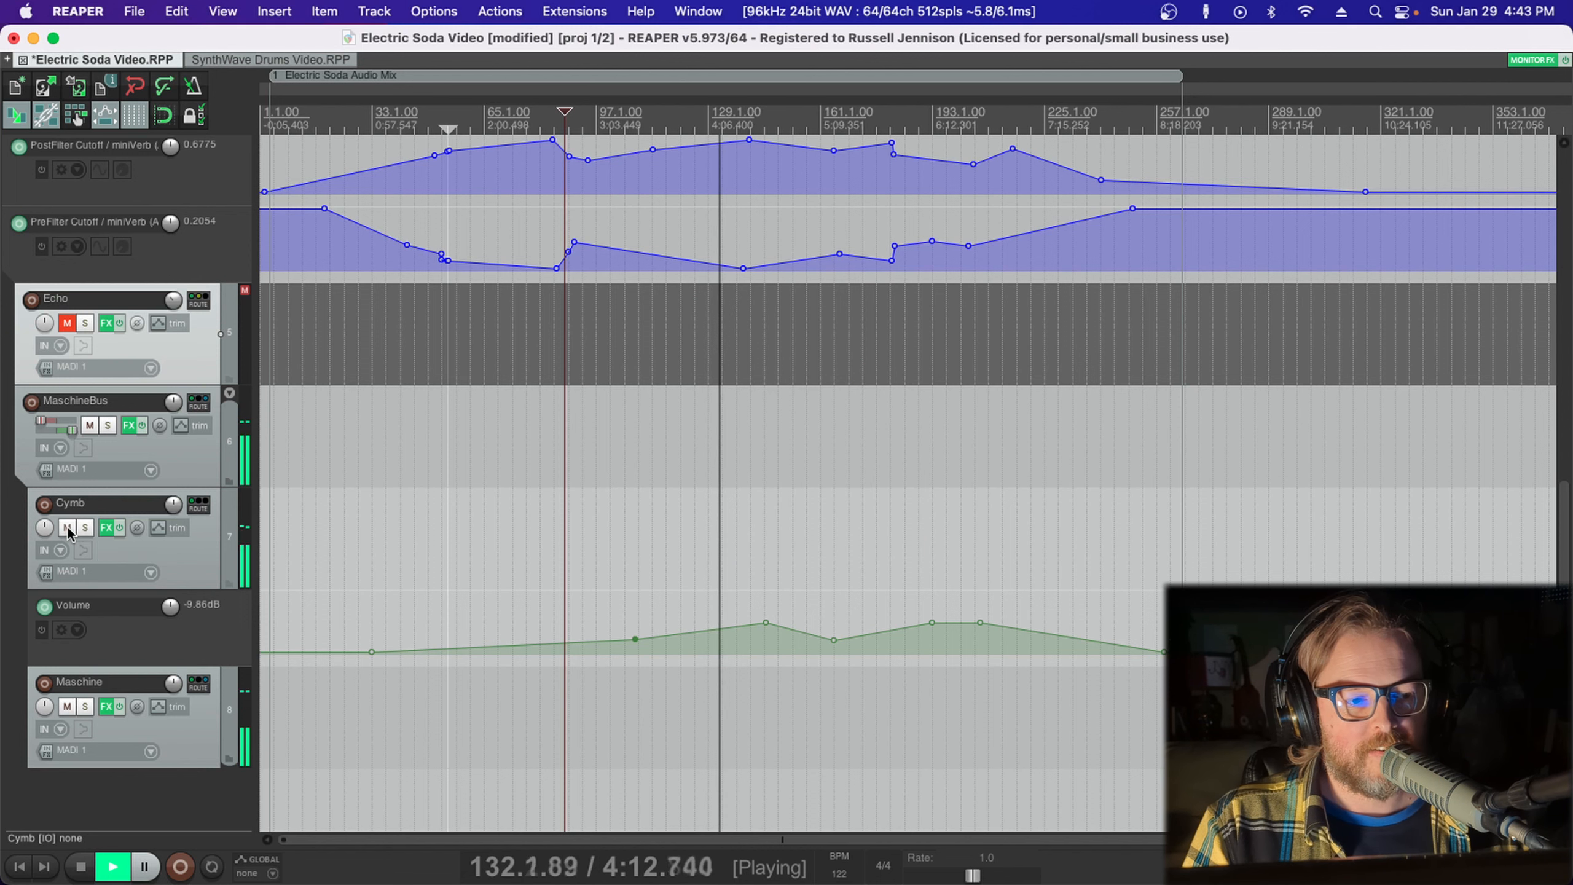
pyautogui.click(67, 528)
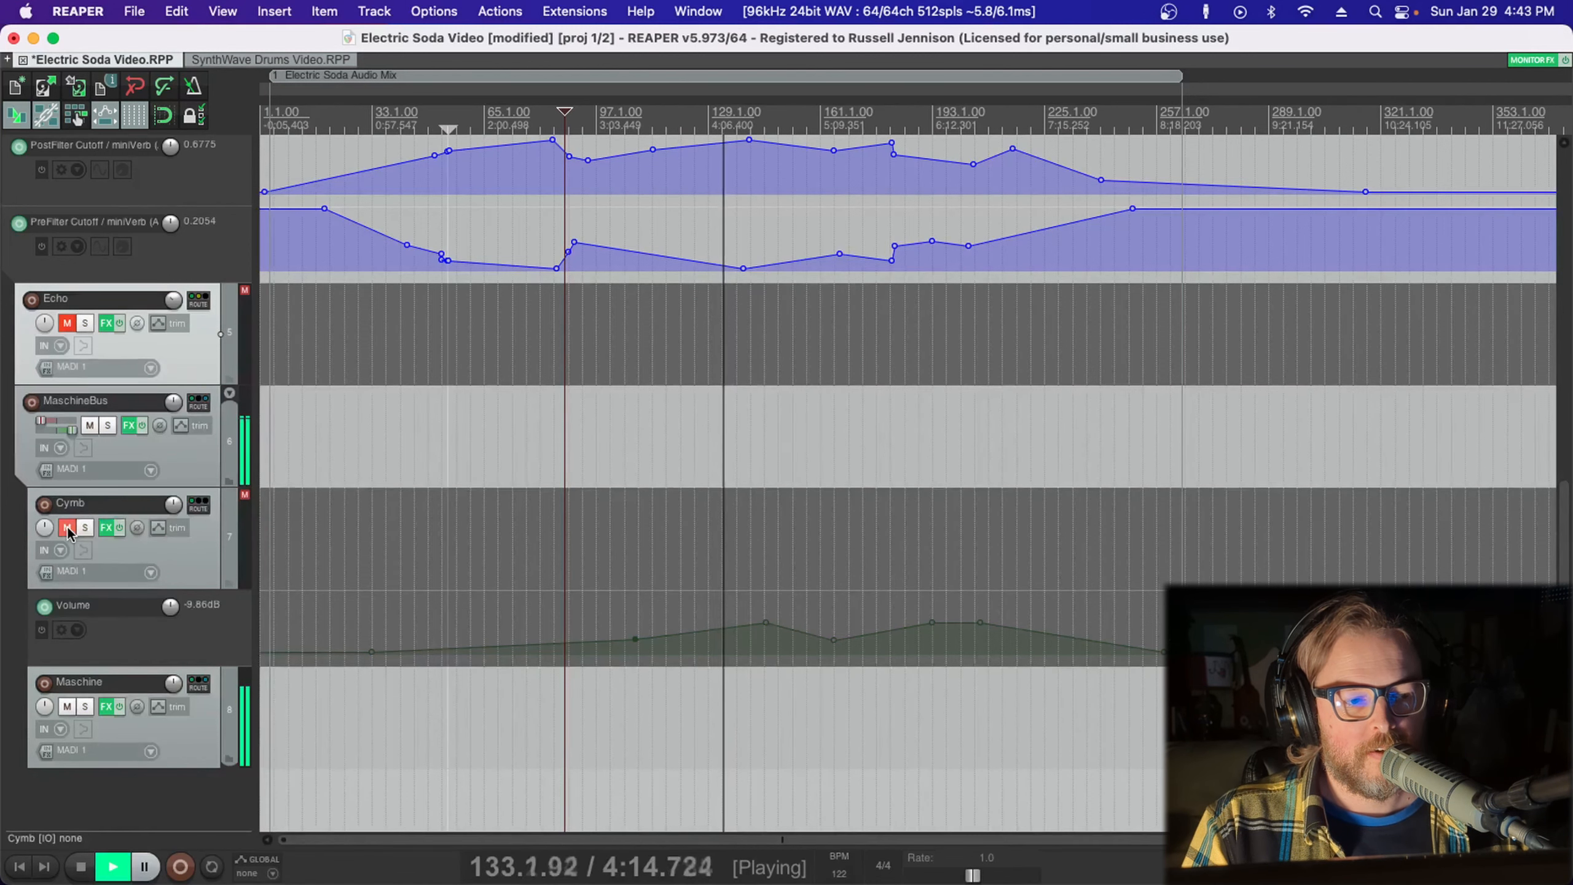
pyautogui.click(67, 527)
pyautogui.press('space')
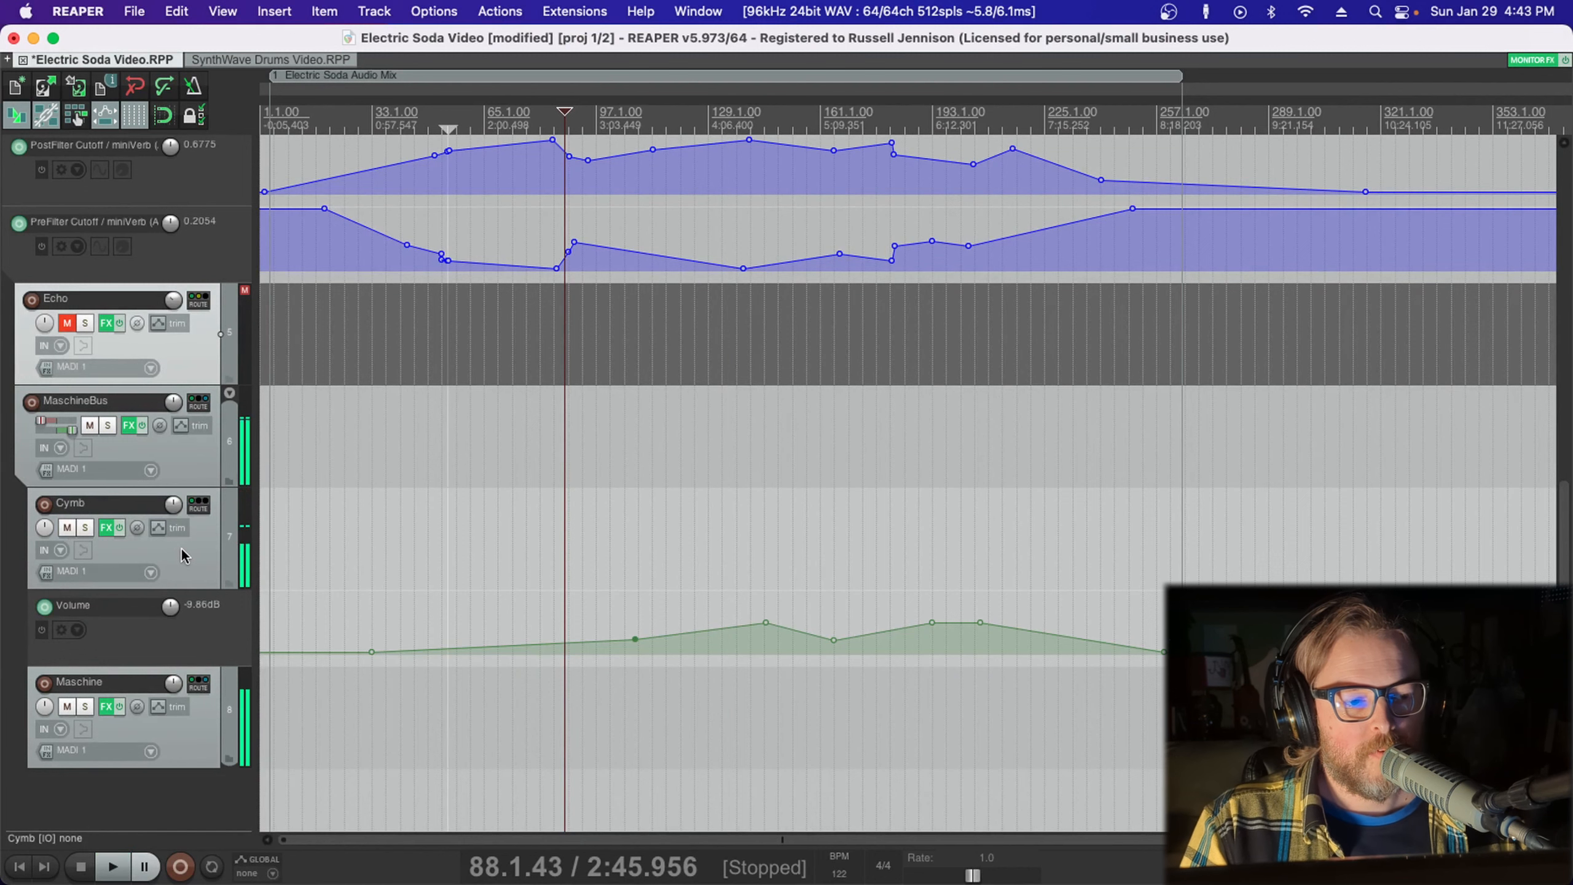
pyautogui.click(66, 529)
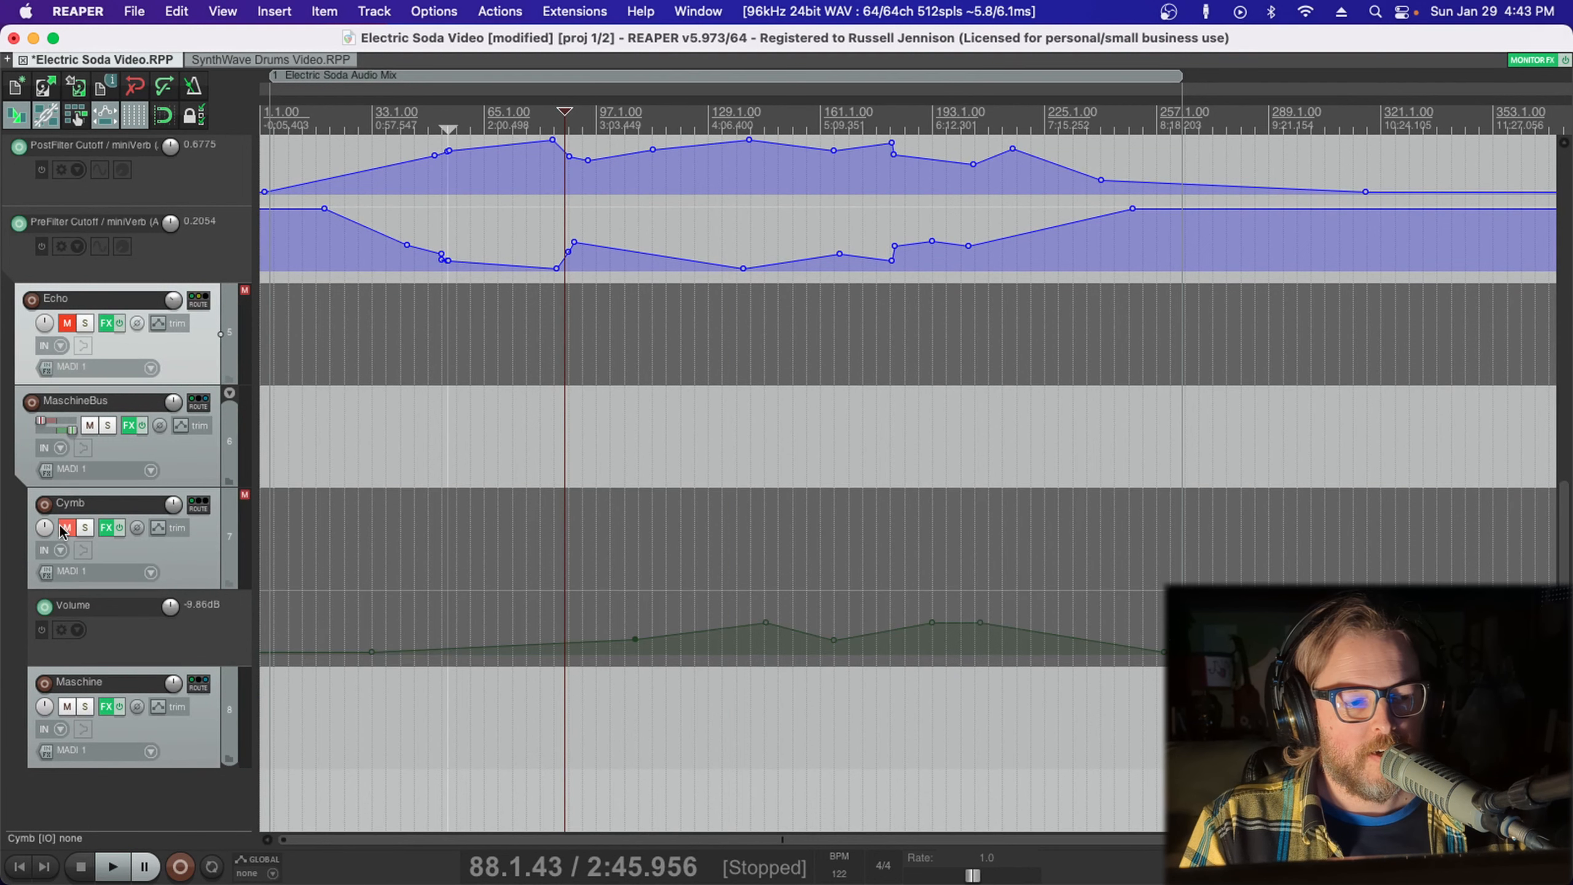
# Show the Maschine track's Maschine 2 drum pattern and select the Kick 1 R1 sound
pyautogui.click(105, 707)
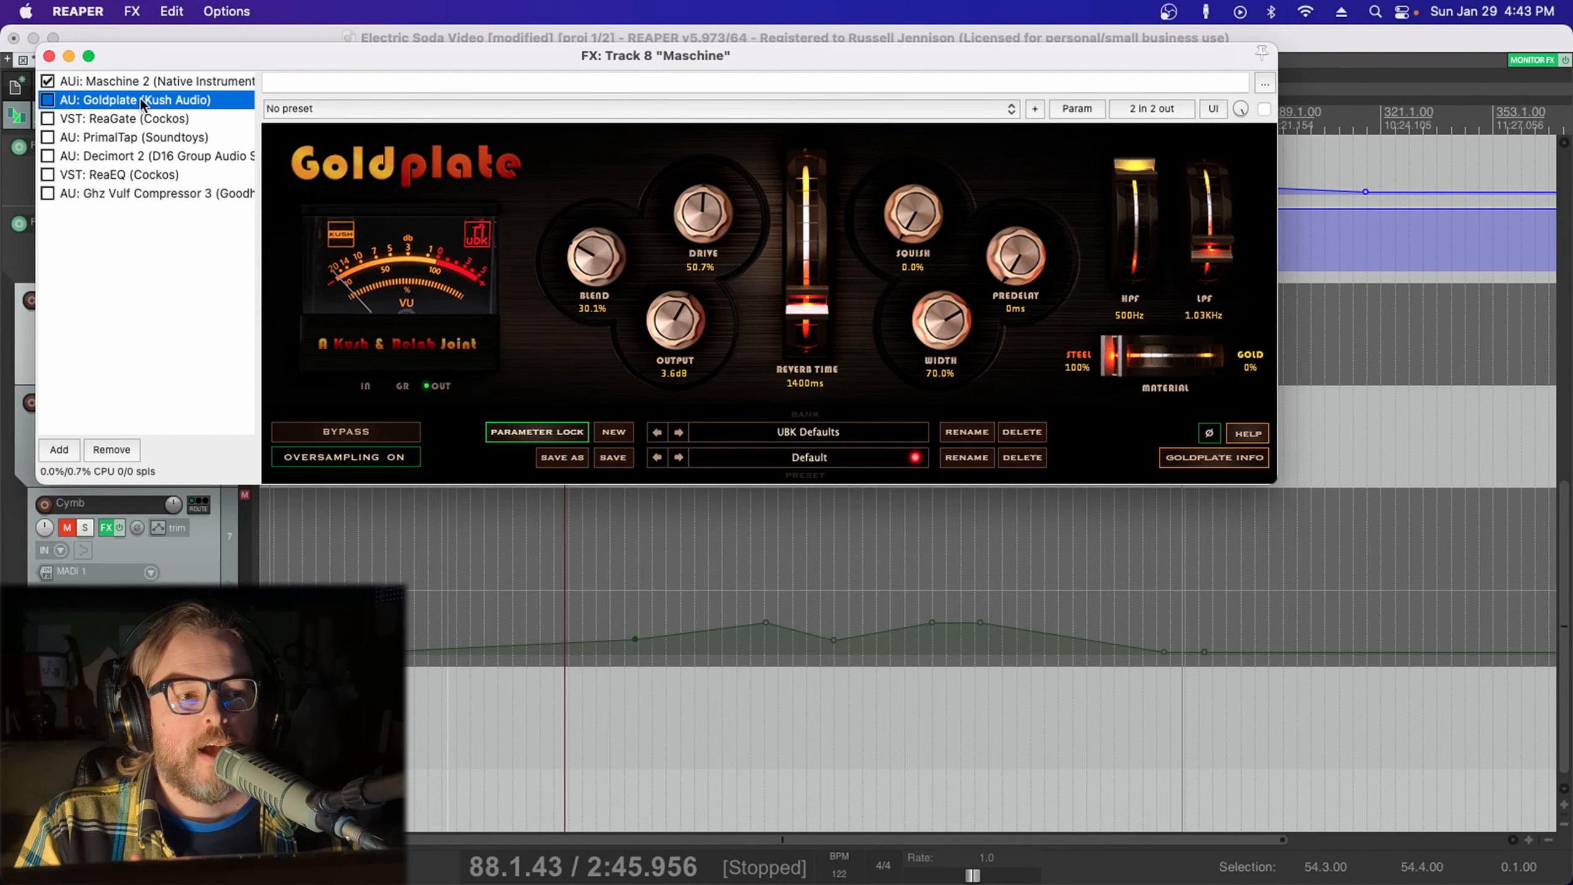
pyautogui.click(143, 100)
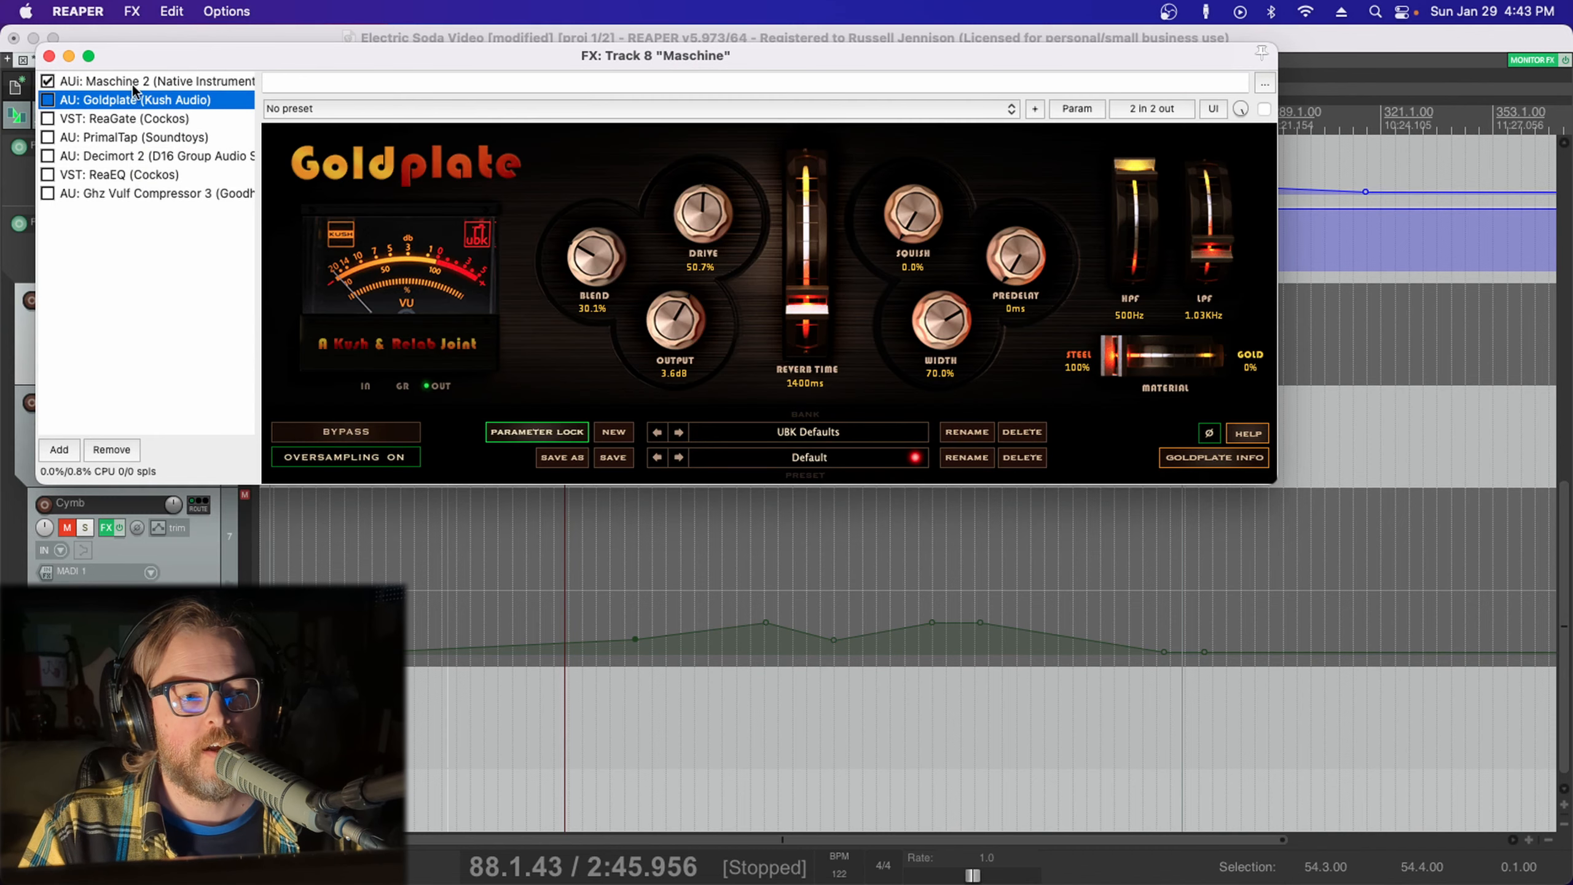
pyautogui.click(133, 86)
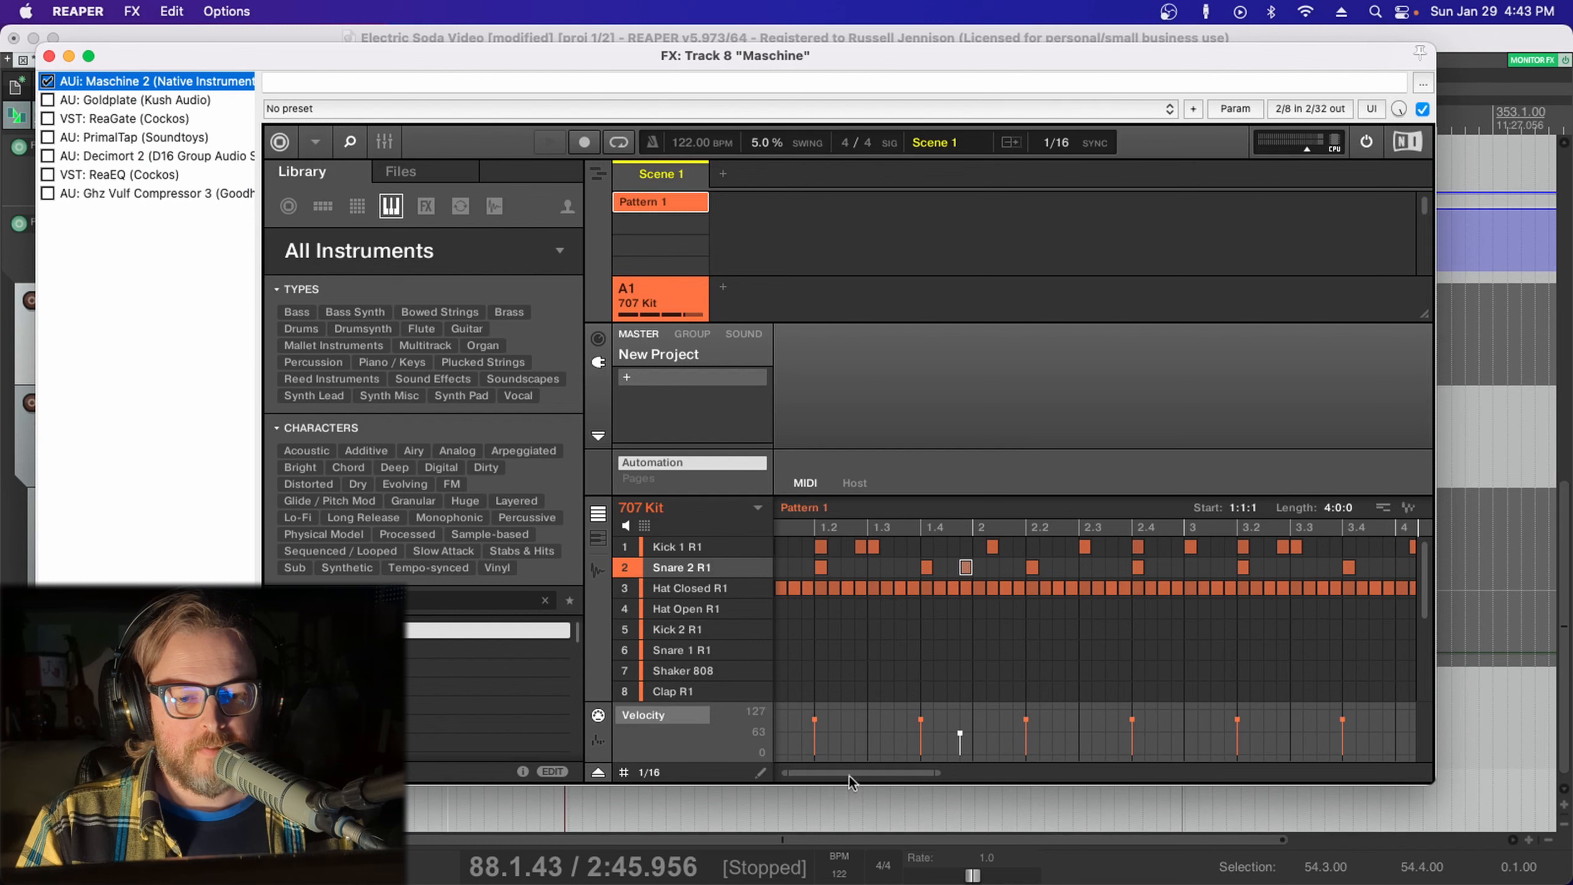
pyautogui.moveTo(847, 772)
pyautogui.mouseDown()
pyautogui.moveTo(1067, 771)
pyautogui.moveTo(846, 772)
pyautogui.mouseUp()
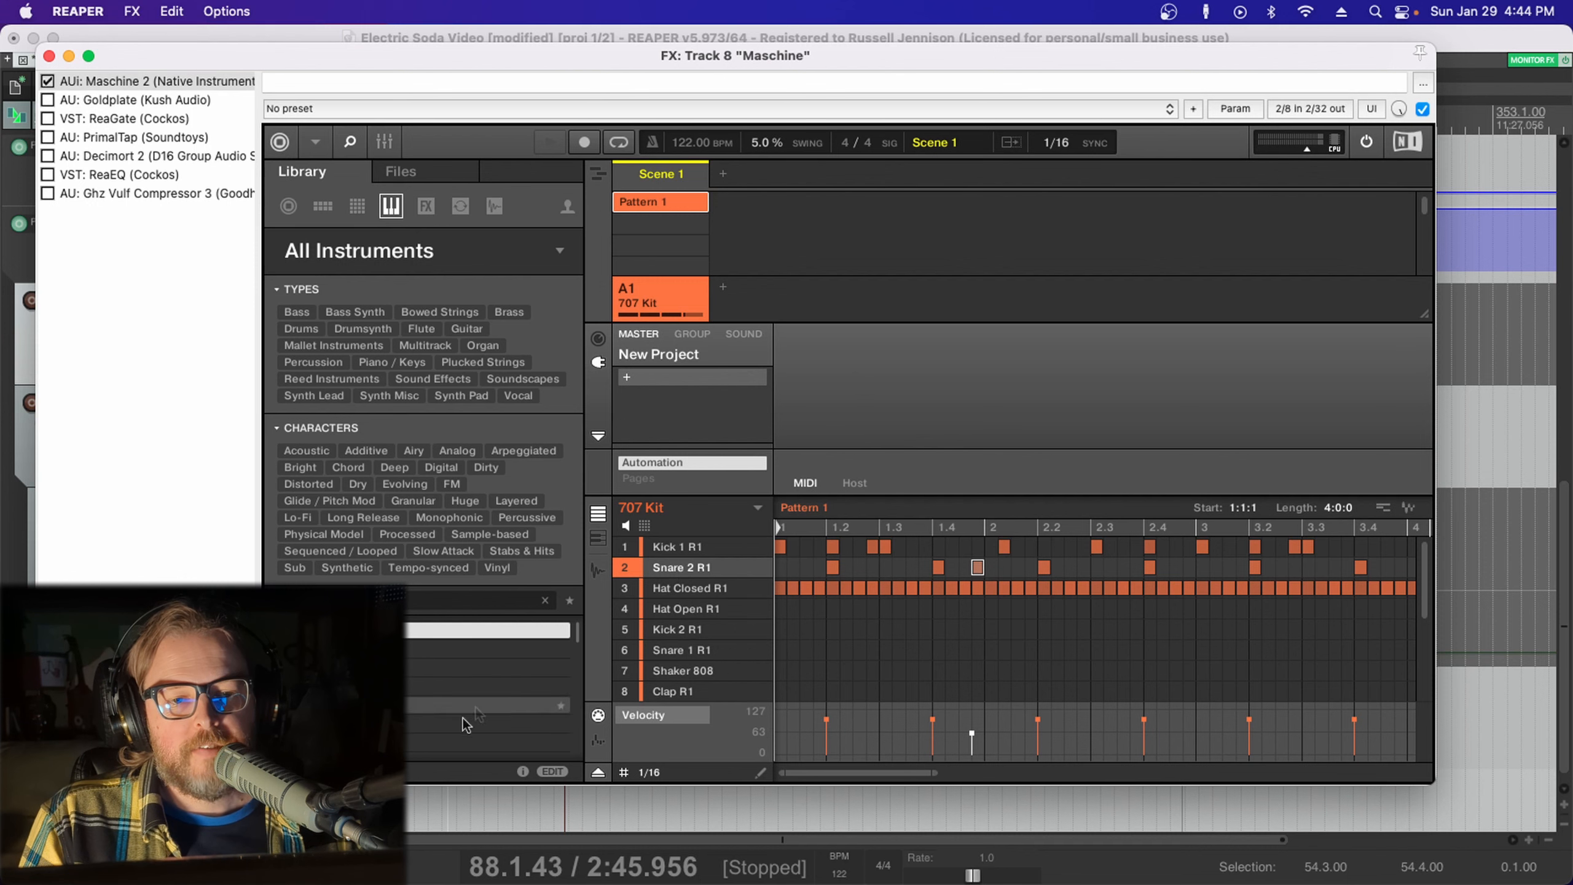
pyautogui.click(669, 548)
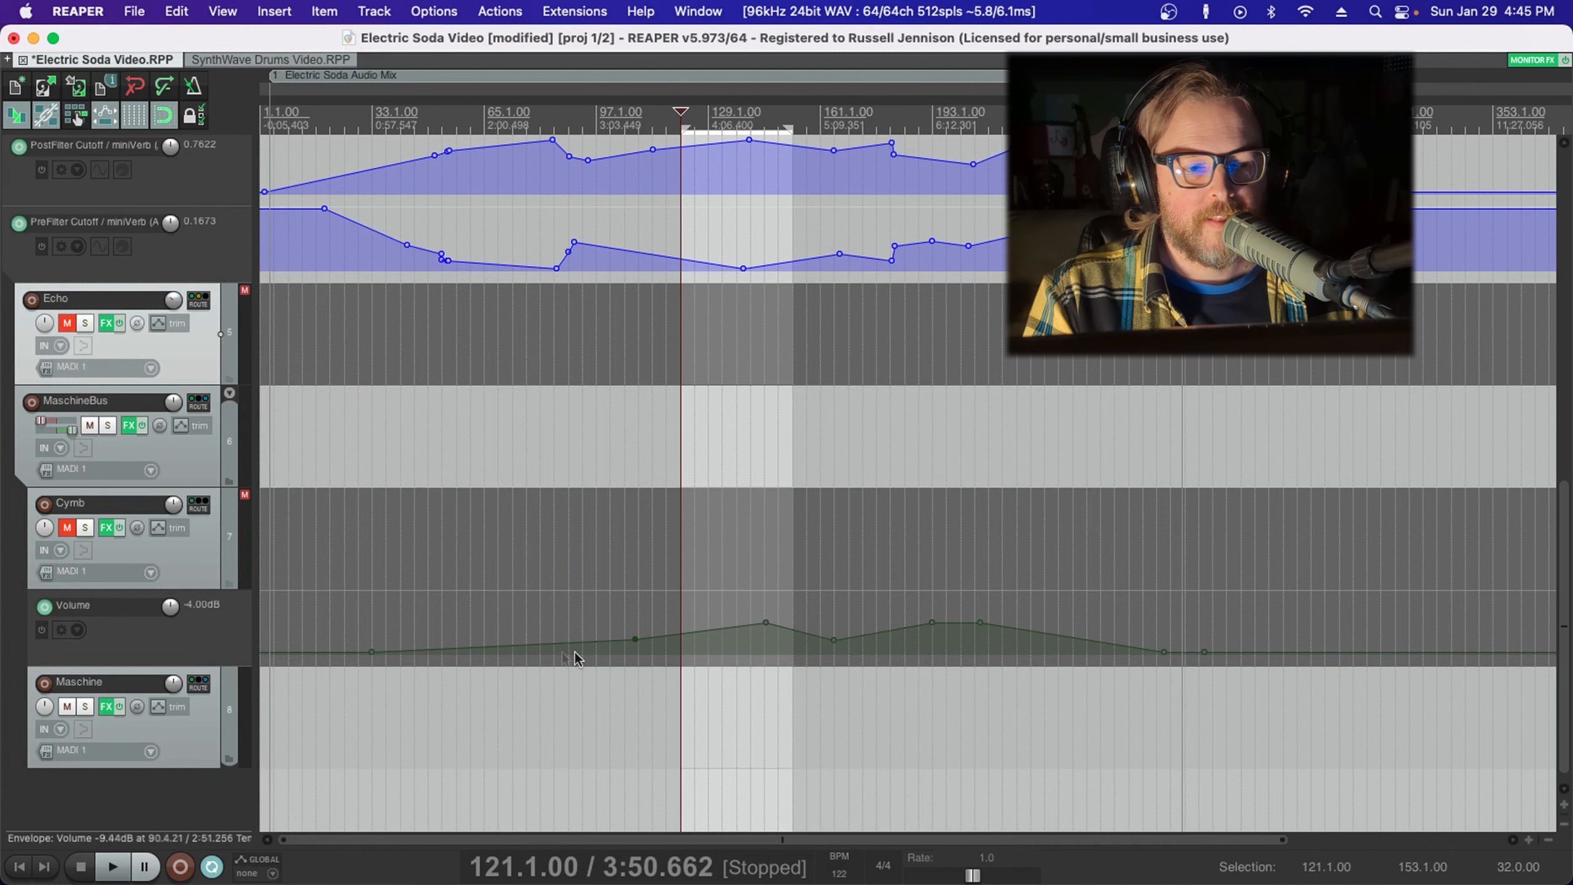
# Reopen the Maschine track's effects, fit the whole pattern in the Maschine 2 view, and play the looped section
pyautogui.click(105, 707)
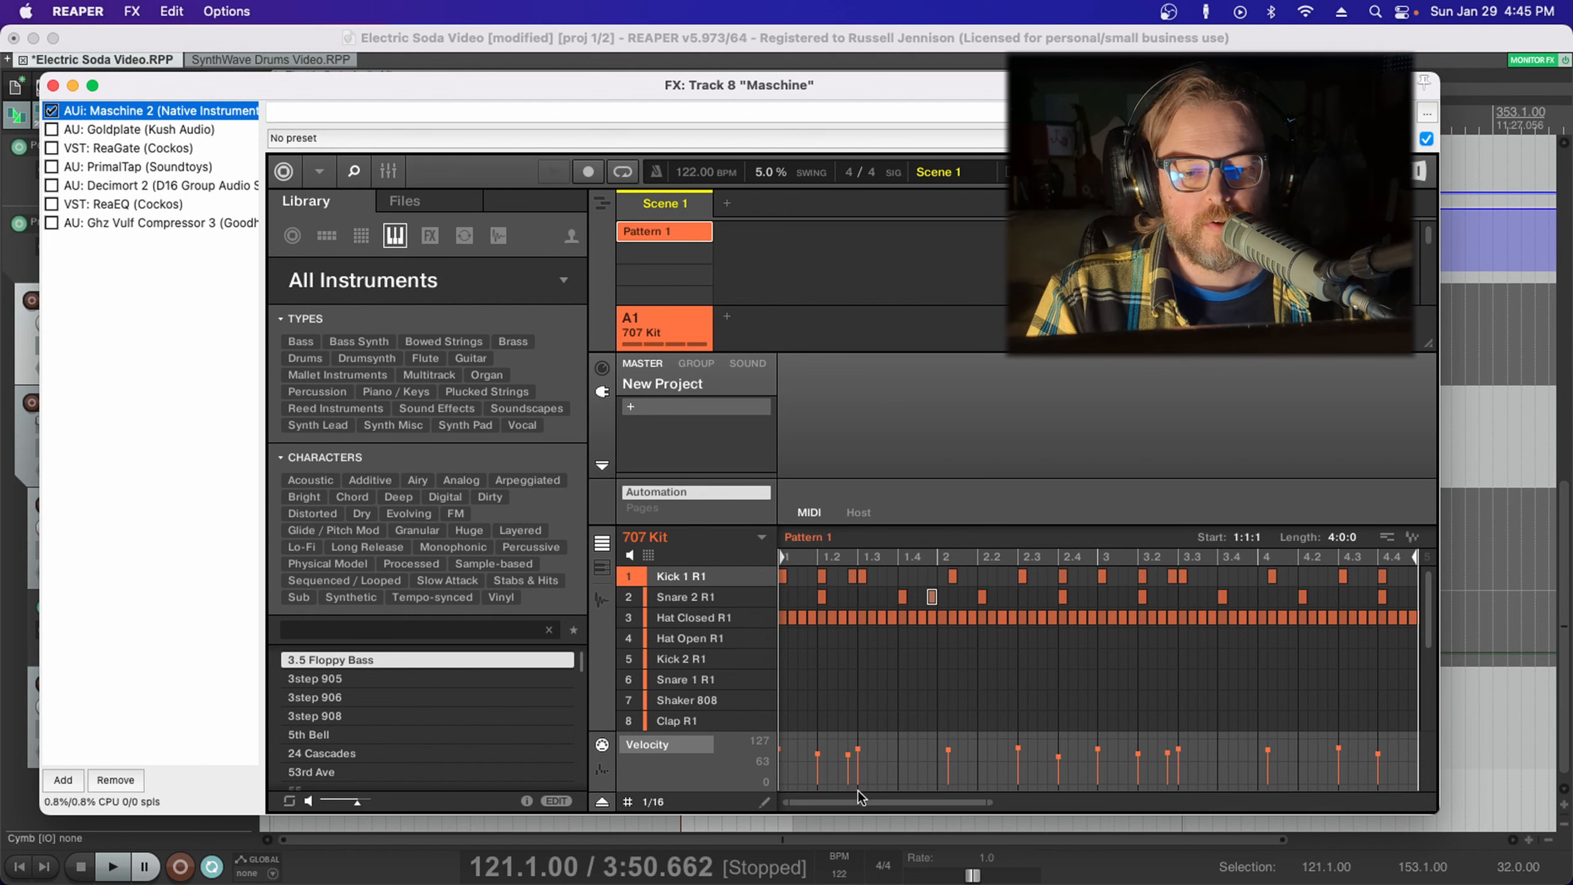
pyautogui.moveTo(870, 803)
pyautogui.mouseDown()
pyautogui.moveTo(1019, 803)
pyautogui.moveTo(870, 803)
pyautogui.mouseUp()
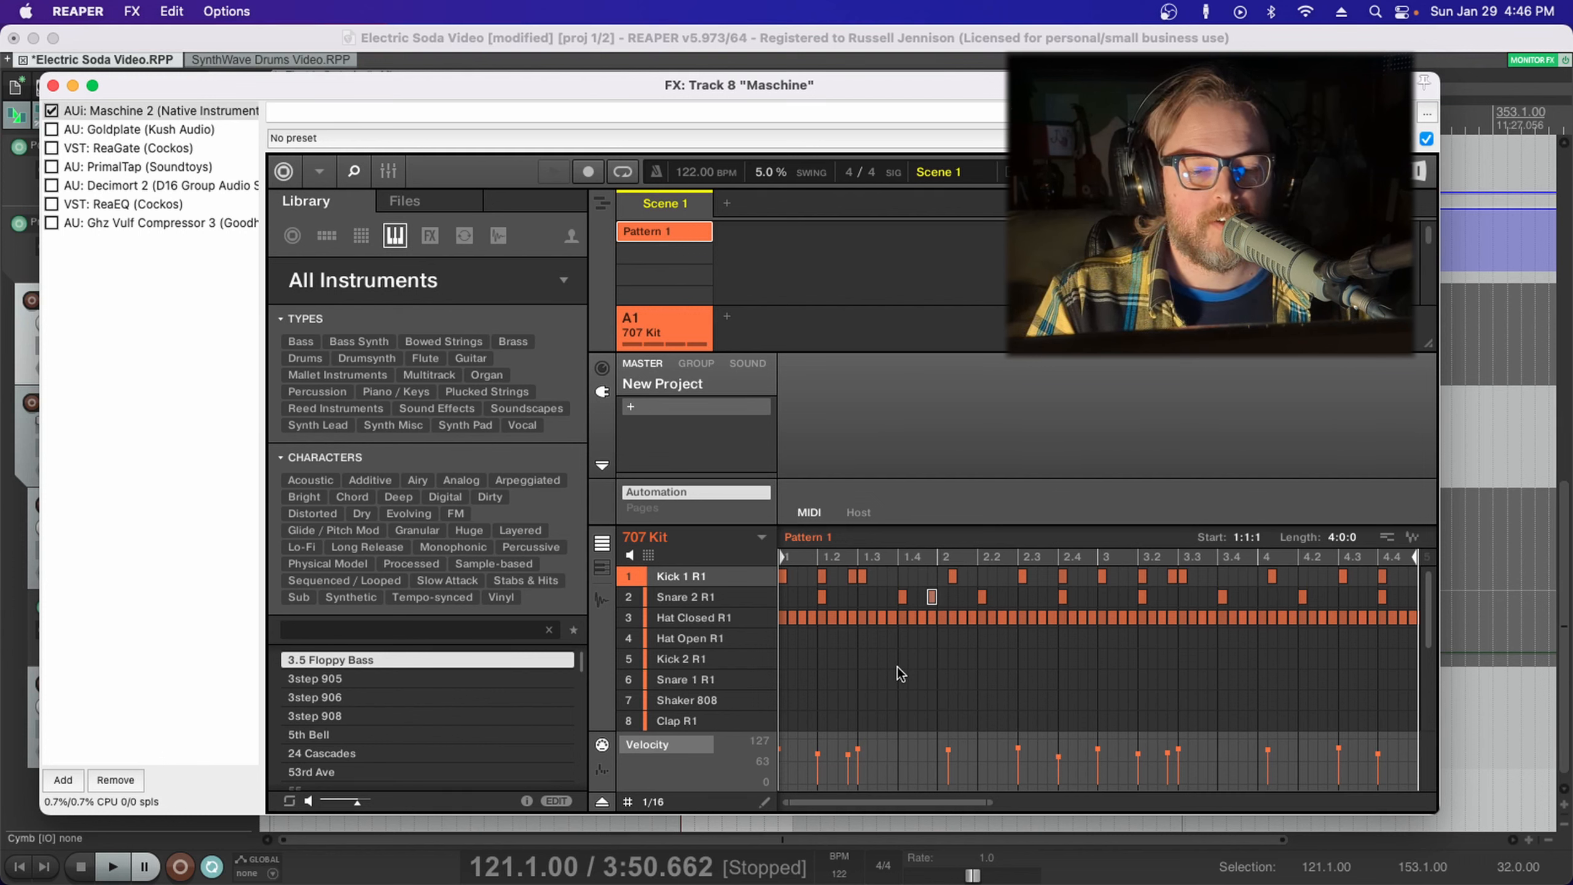
pyautogui.press('space')
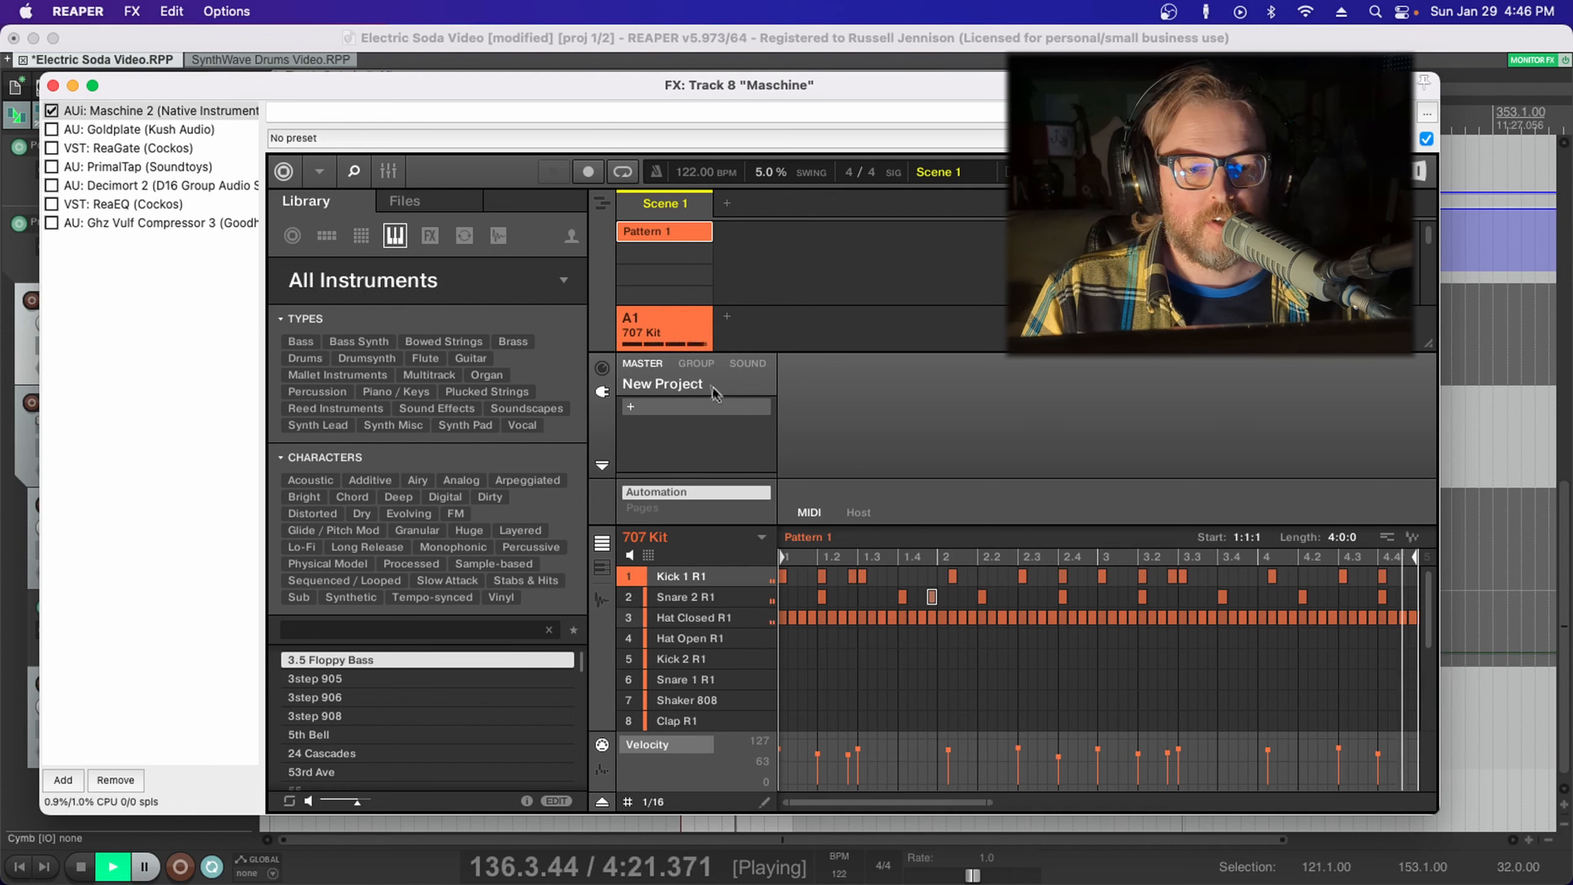
# Examine the swing settings of the Maschine project and the 707 Kit group, and return to the master plug-in view
pyautogui.click(603, 369)
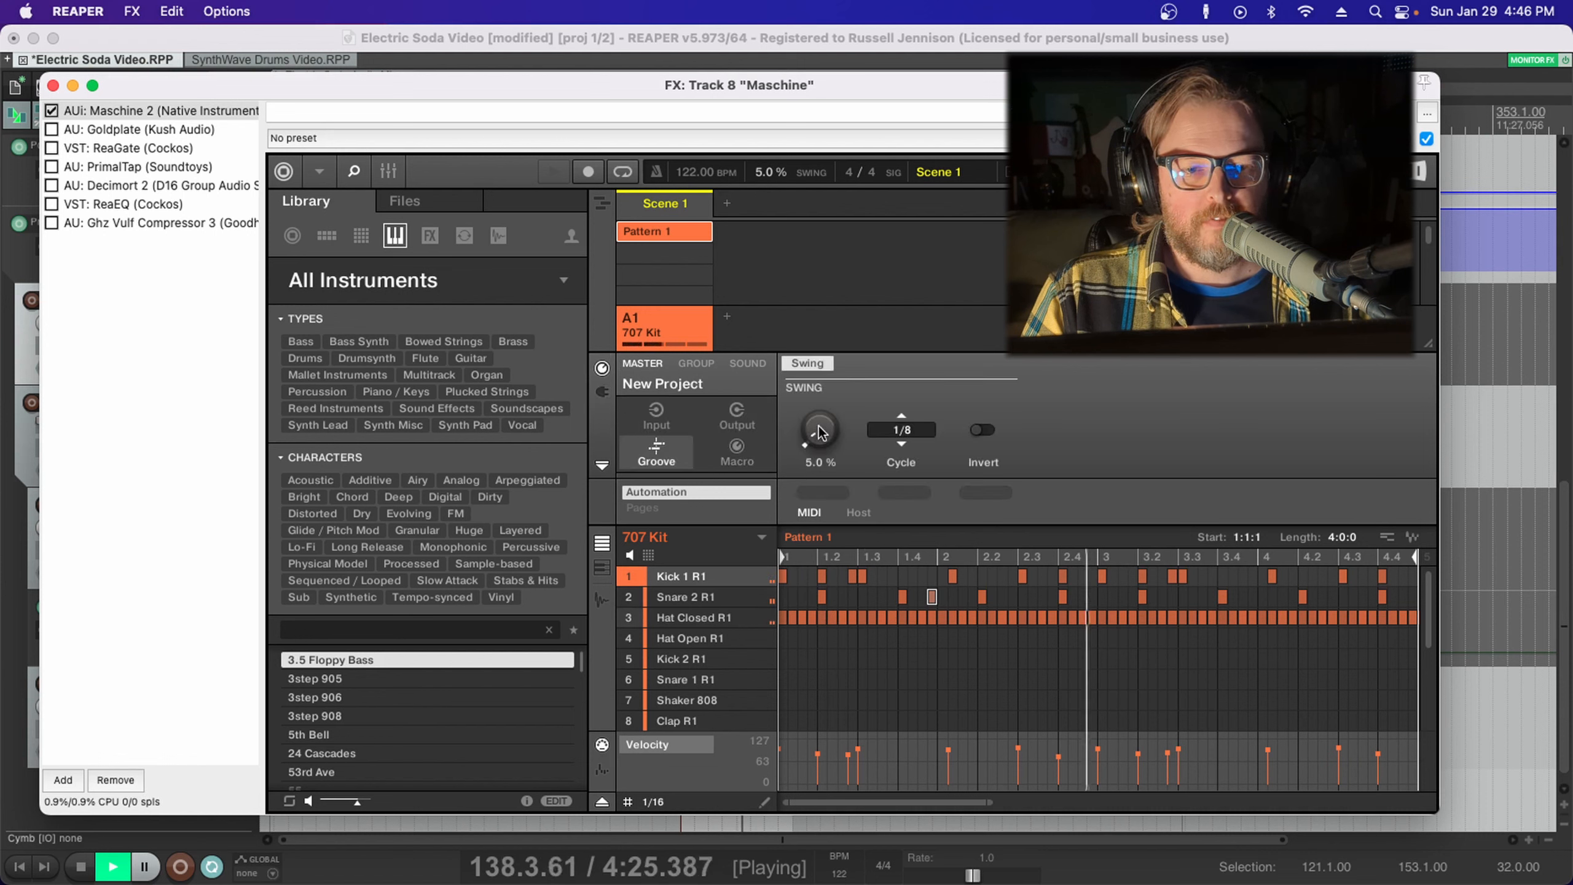
pyautogui.click(689, 365)
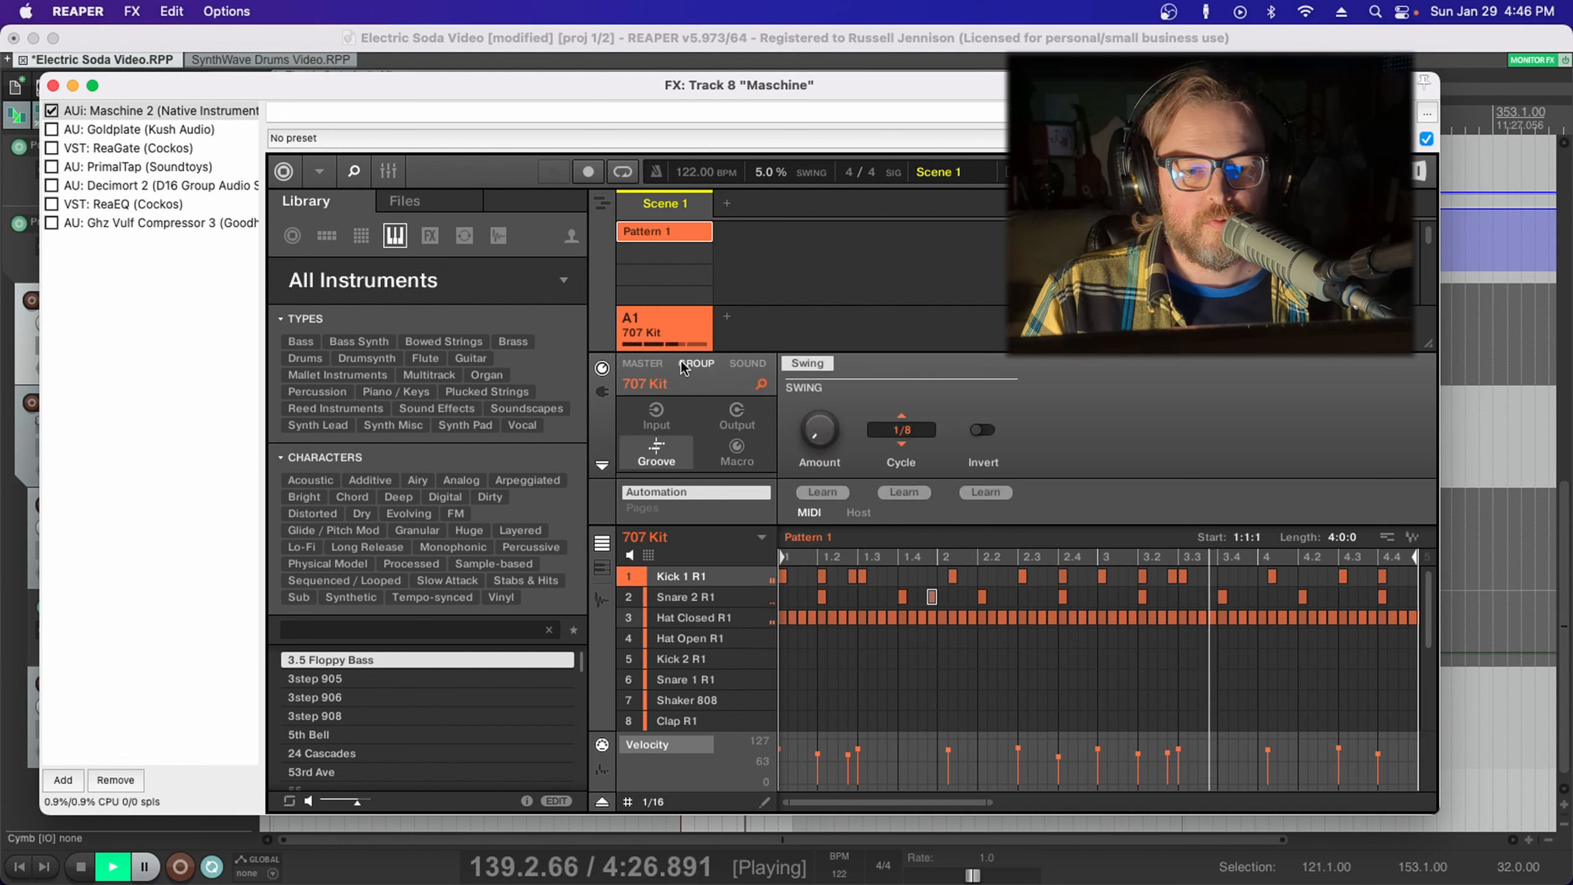
pyautogui.click(643, 364)
pyautogui.click(603, 391)
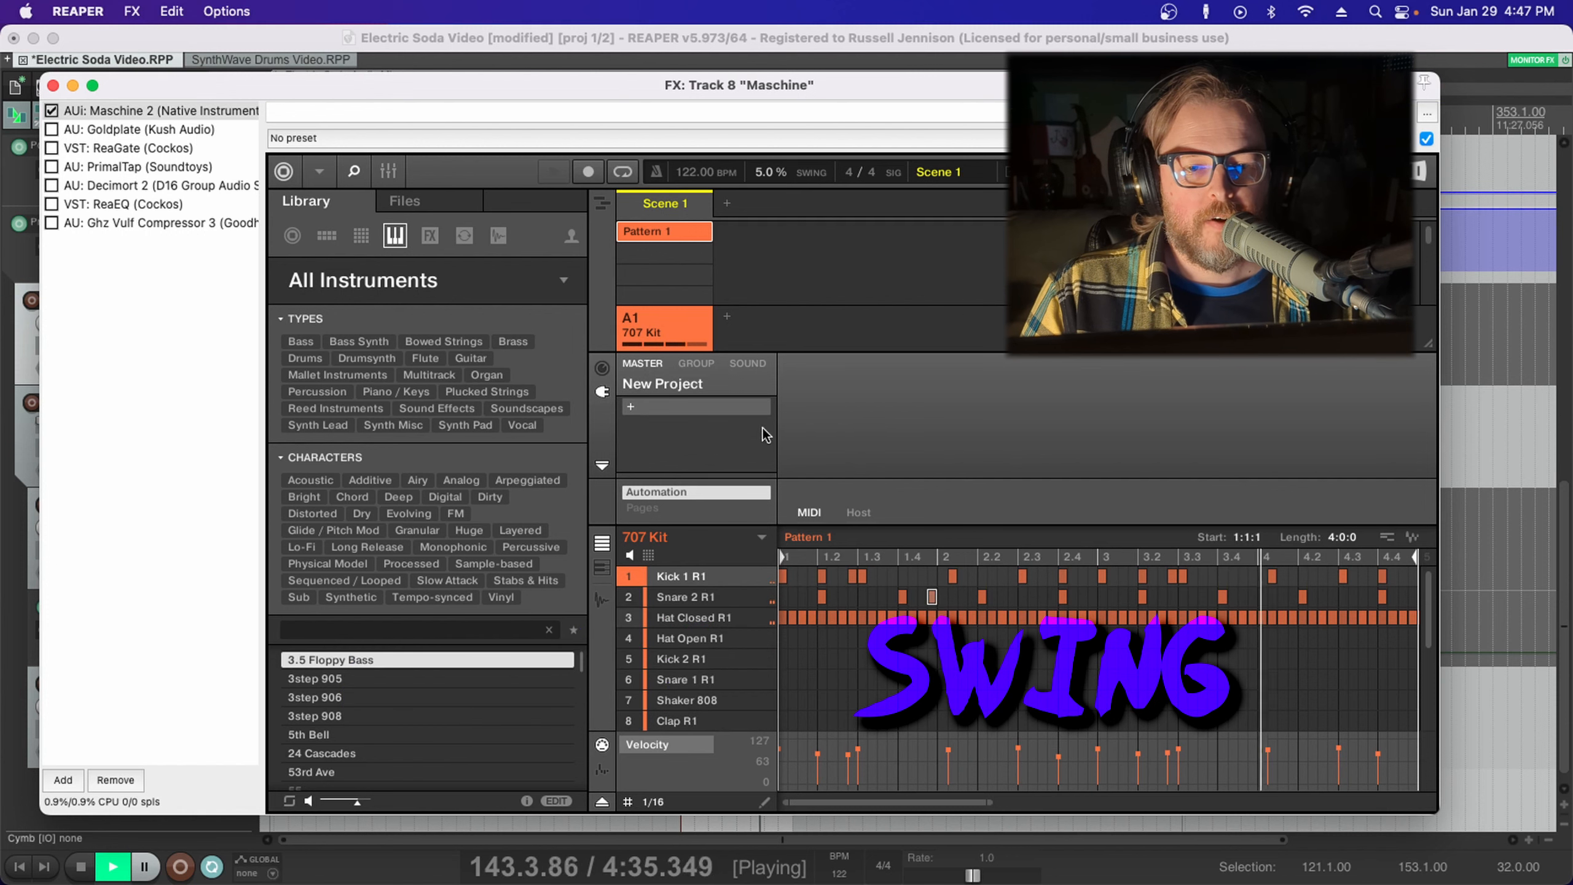
# Examine the attack, decay and sustain on the Pitch / Envelope page of the Kick 1 R1 sampler
pyautogui.click(746, 364)
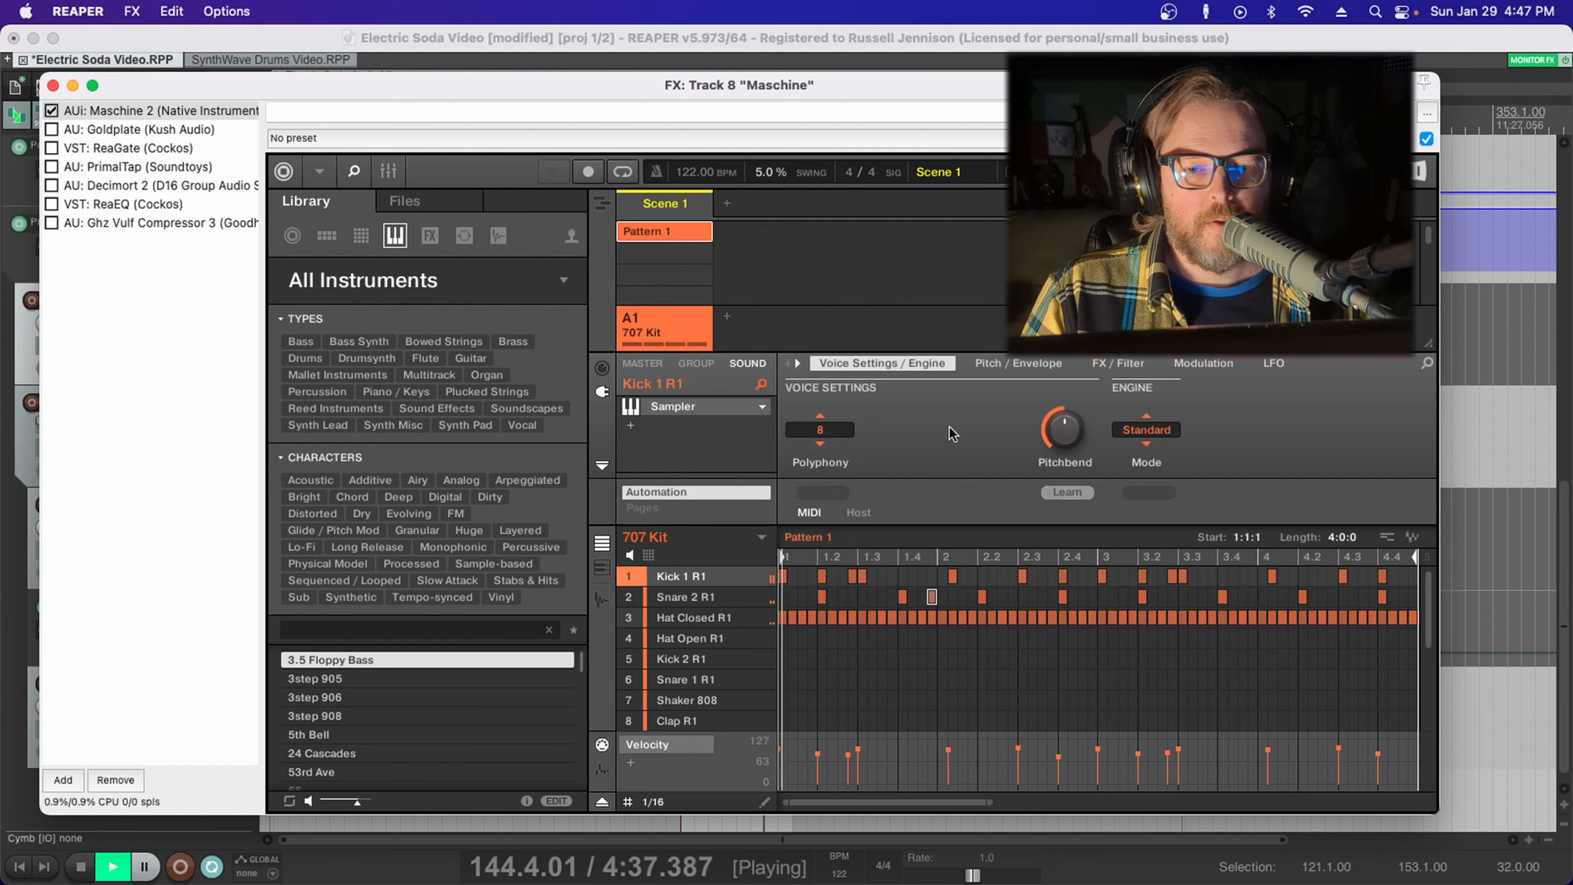
pyautogui.click(1018, 363)
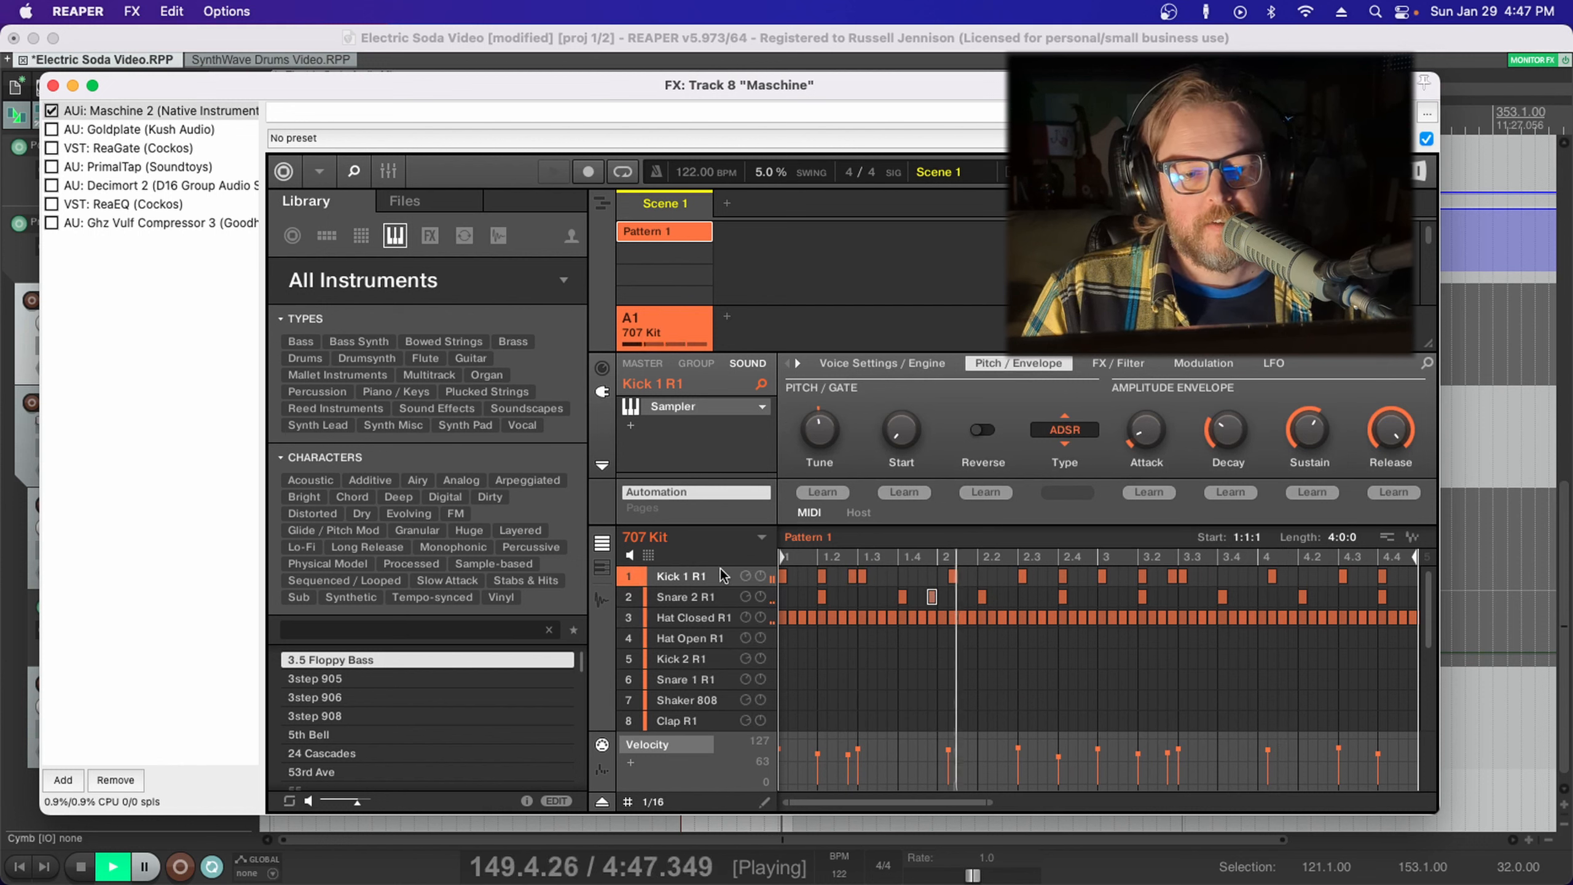
pyautogui.moveTo(1153, 430)
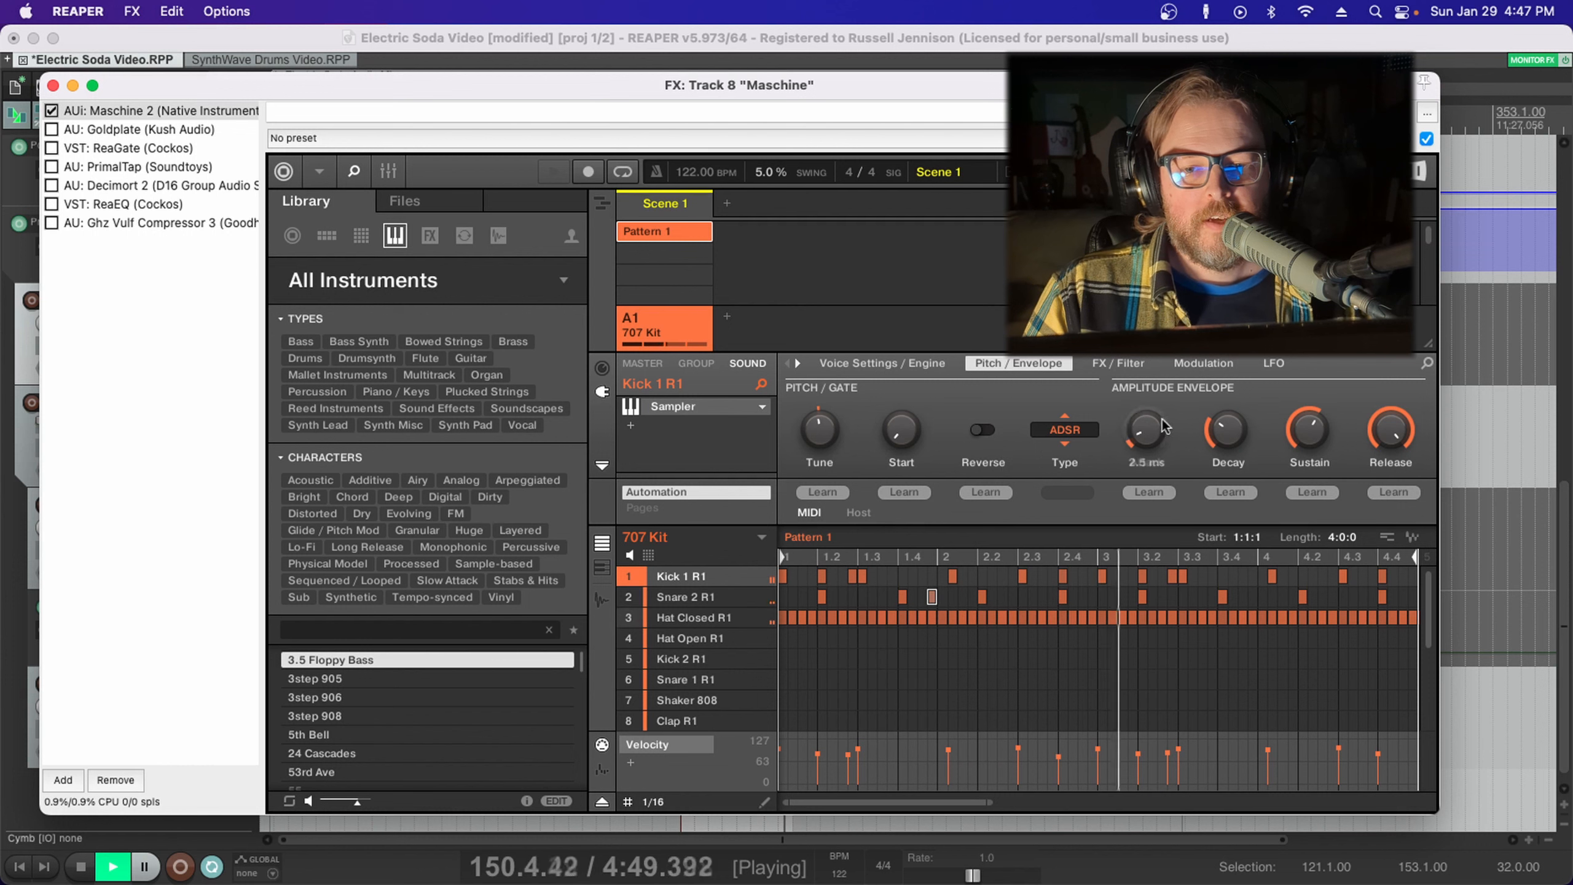
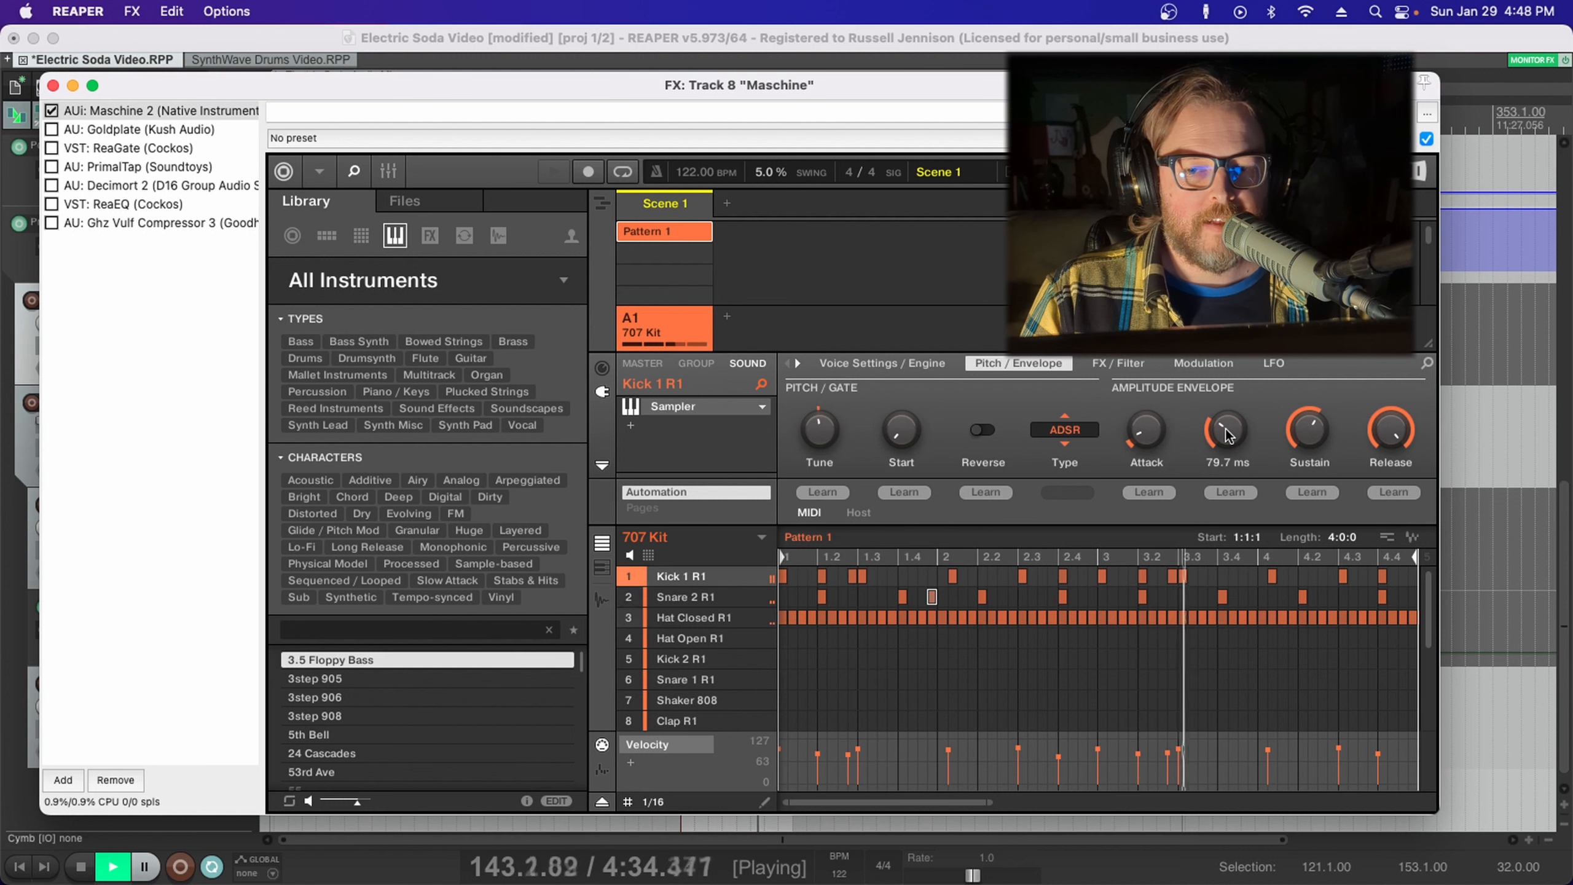
pyautogui.moveTo(1316, 424)
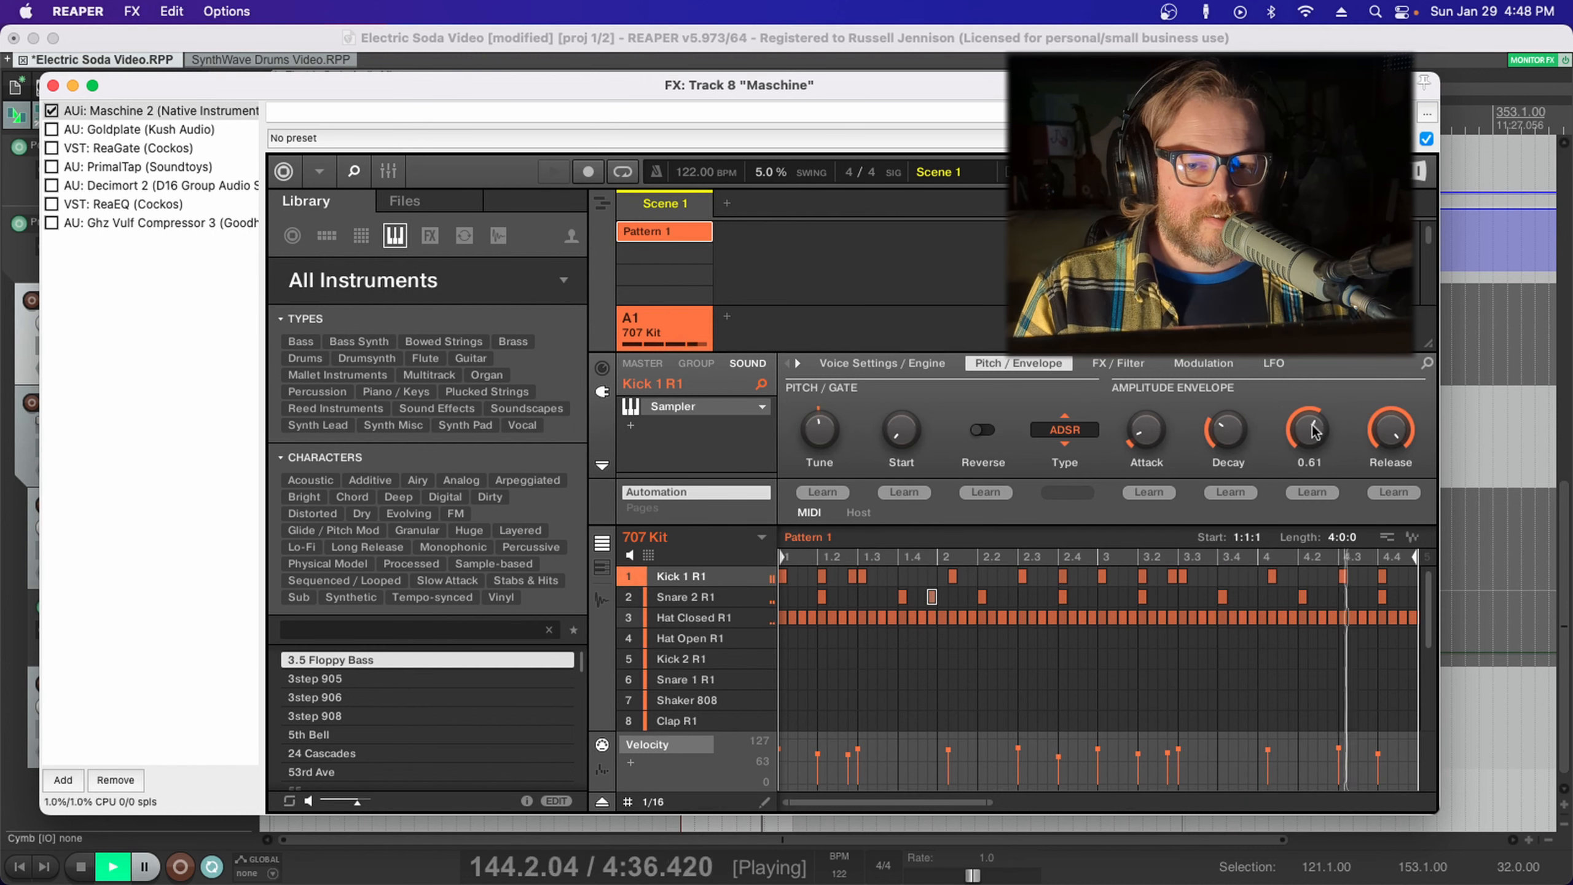
pyautogui.moveTo(1223, 434)
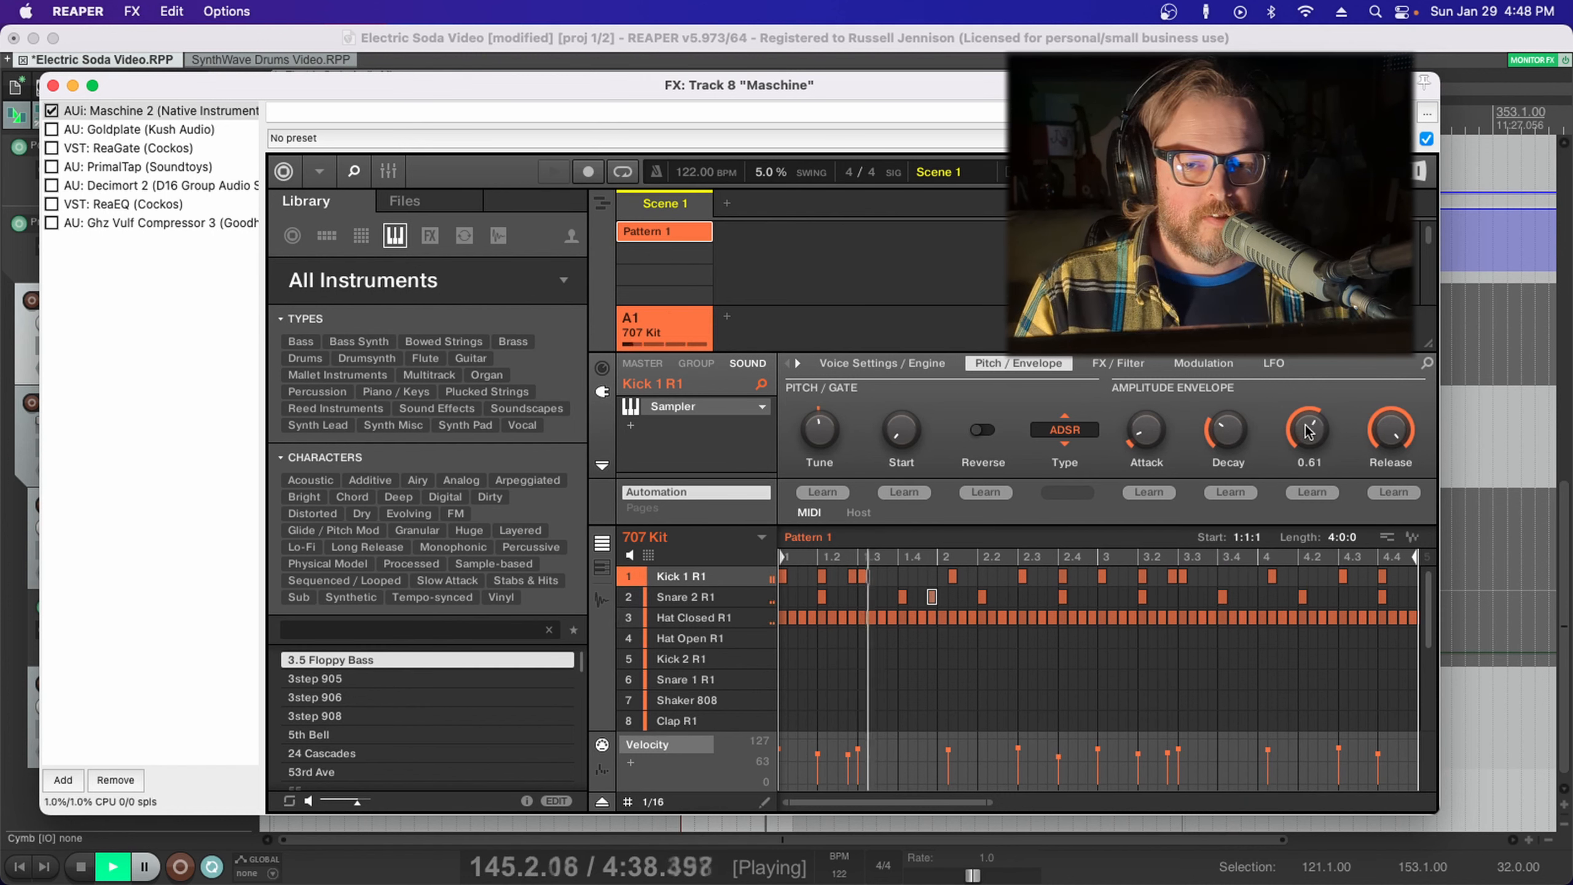
# Try the Kick 1 R1 sustain at 0.00 and 1.00 during playback and restore it to about 0.6
pyautogui.moveTo(1308, 429); pyautogui.dragTo(1308, 459)
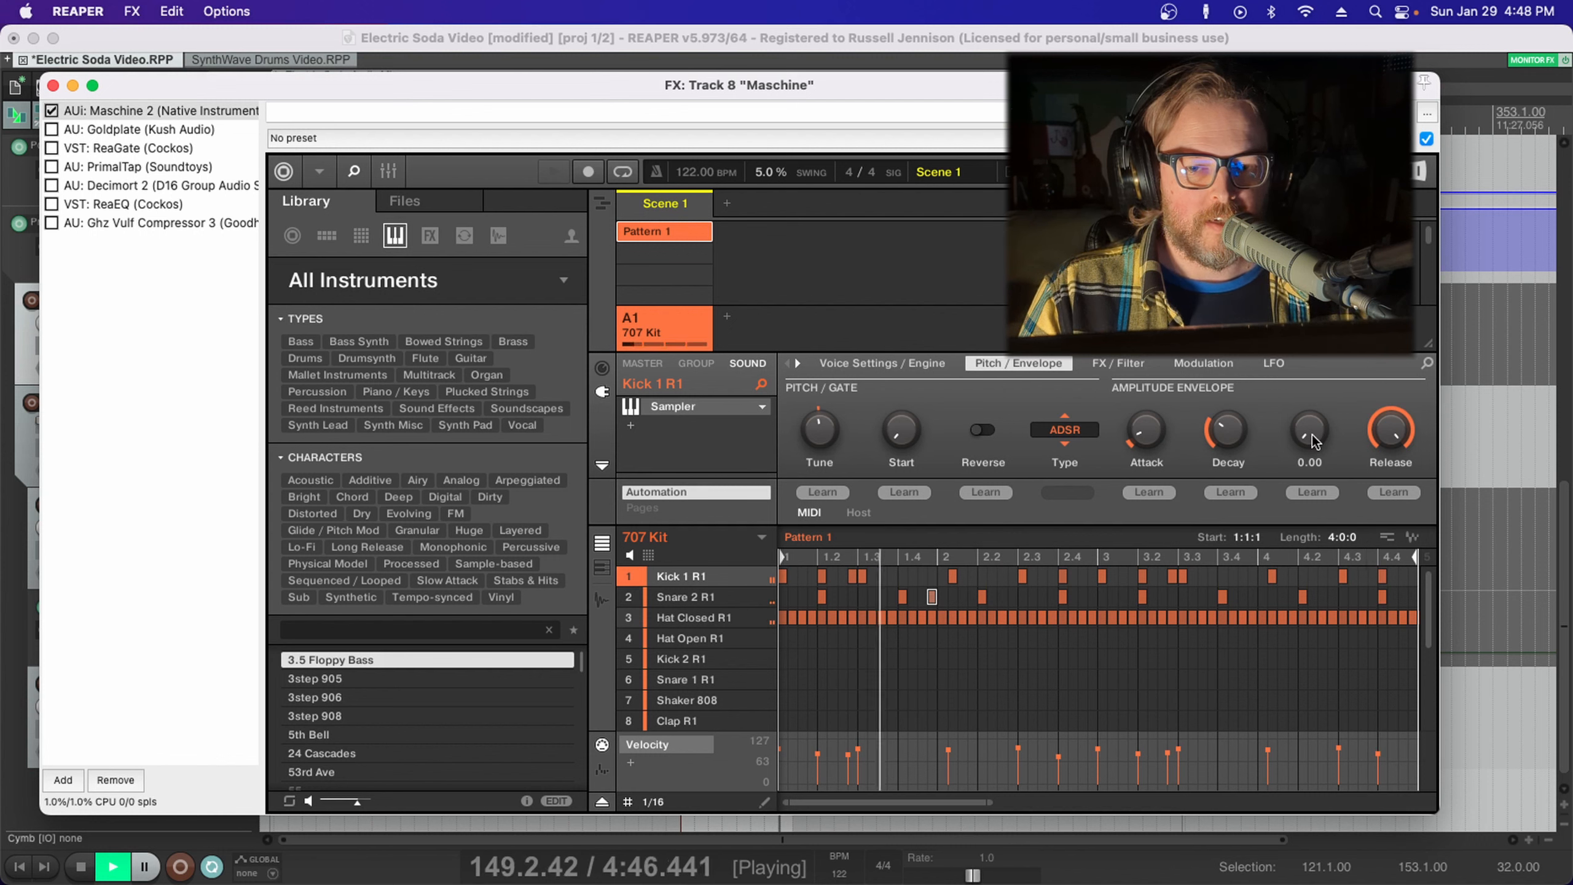
pyautogui.moveTo(1303, 425); pyautogui.dragTo(1303, 300)
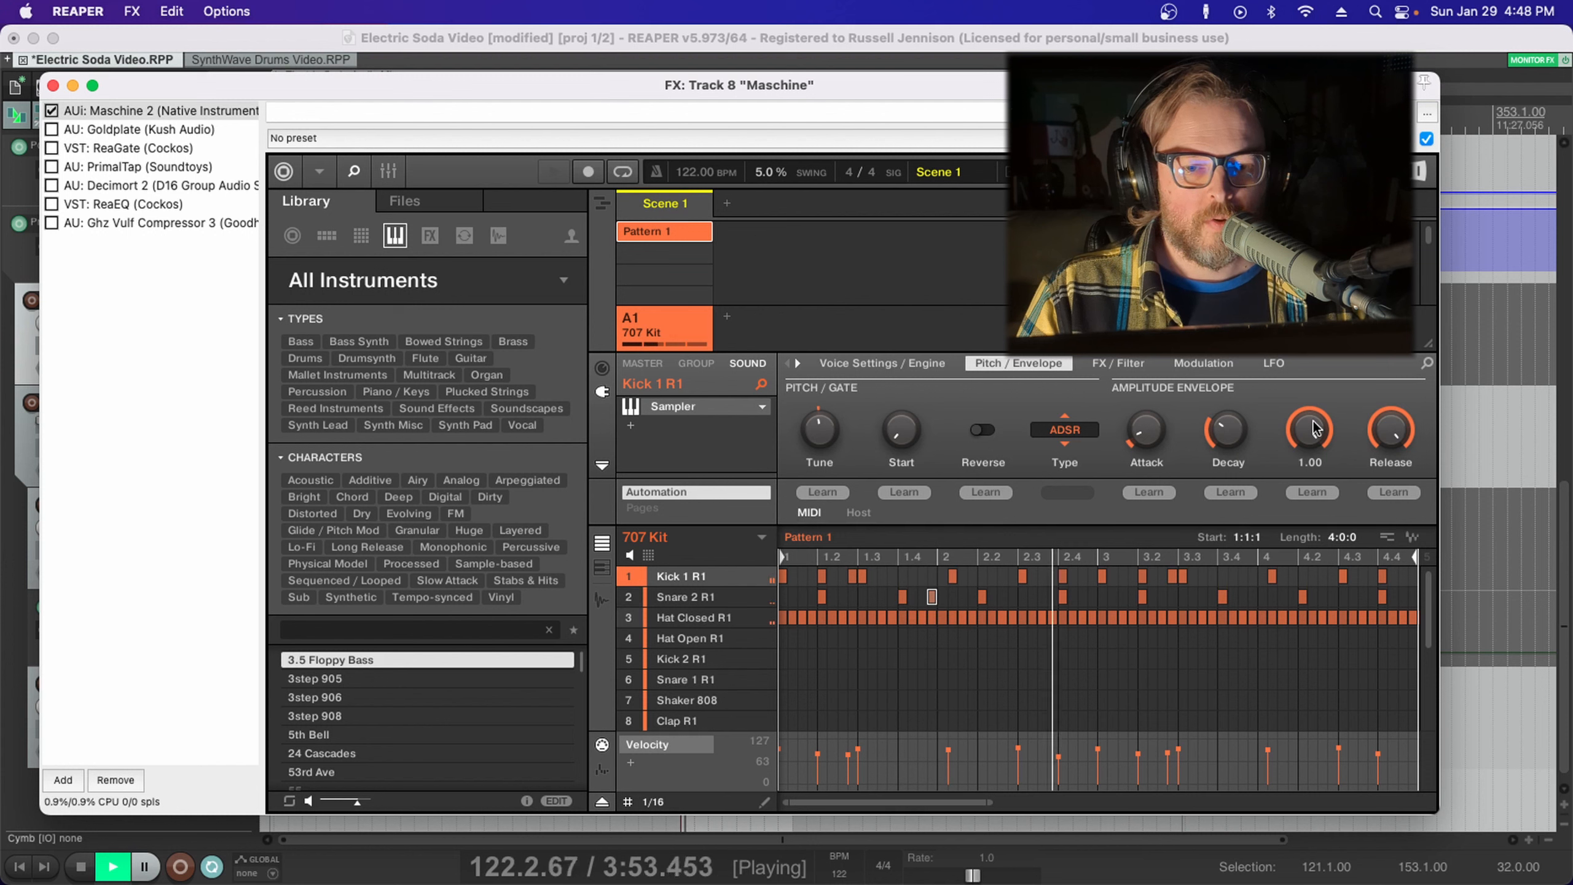
pyautogui.moveTo(1310, 430); pyautogui.dragTo(1310, 470)
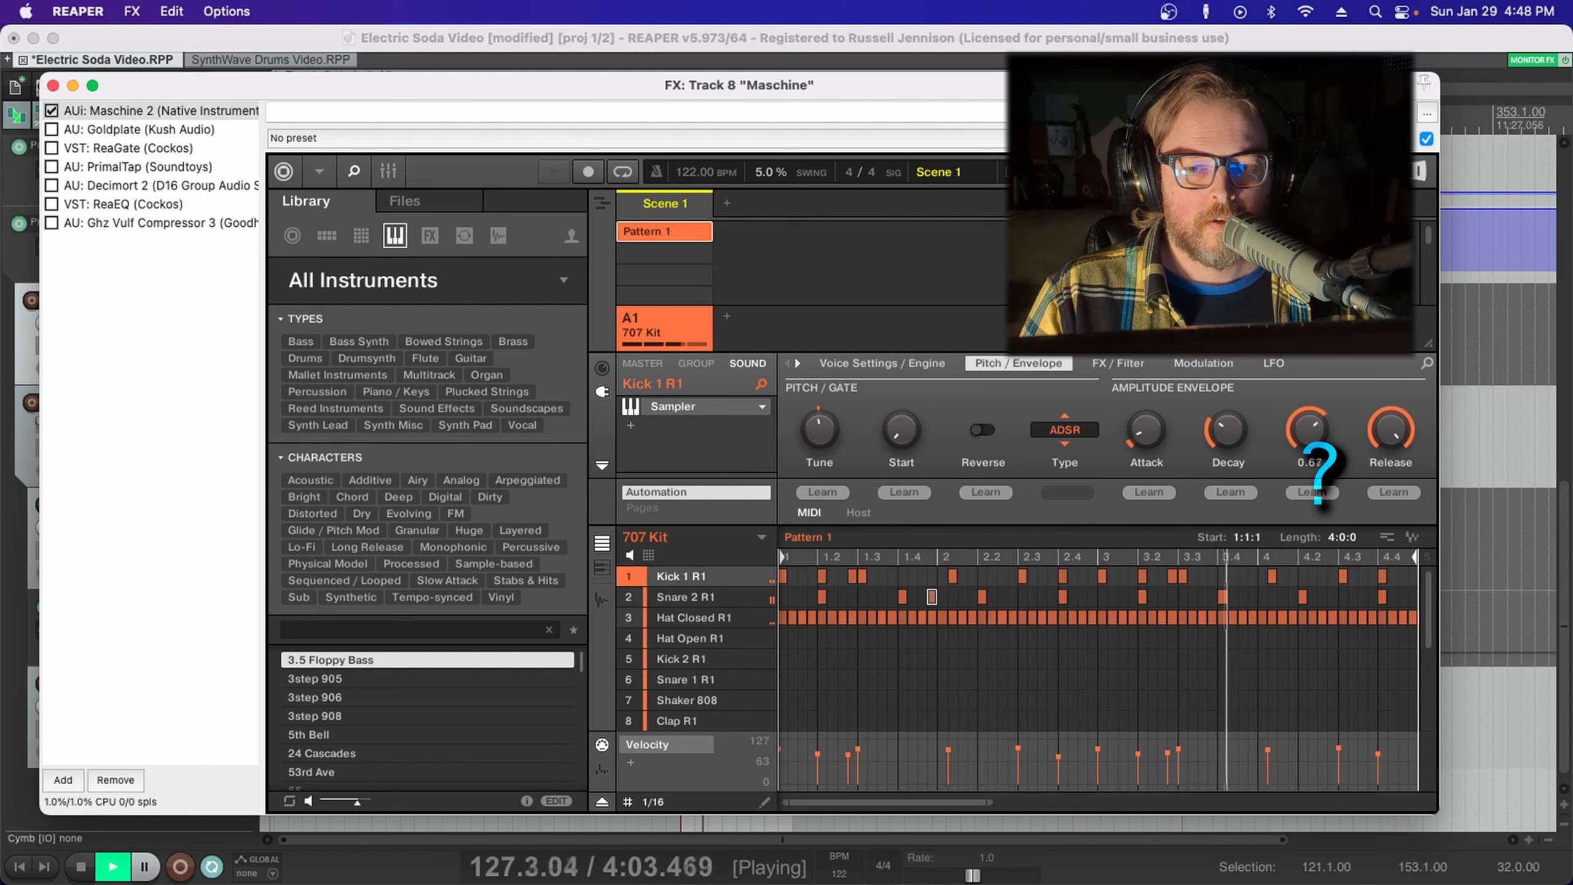
pyautogui.moveTo(1310, 471); pyautogui.dragTo(1310, 474)
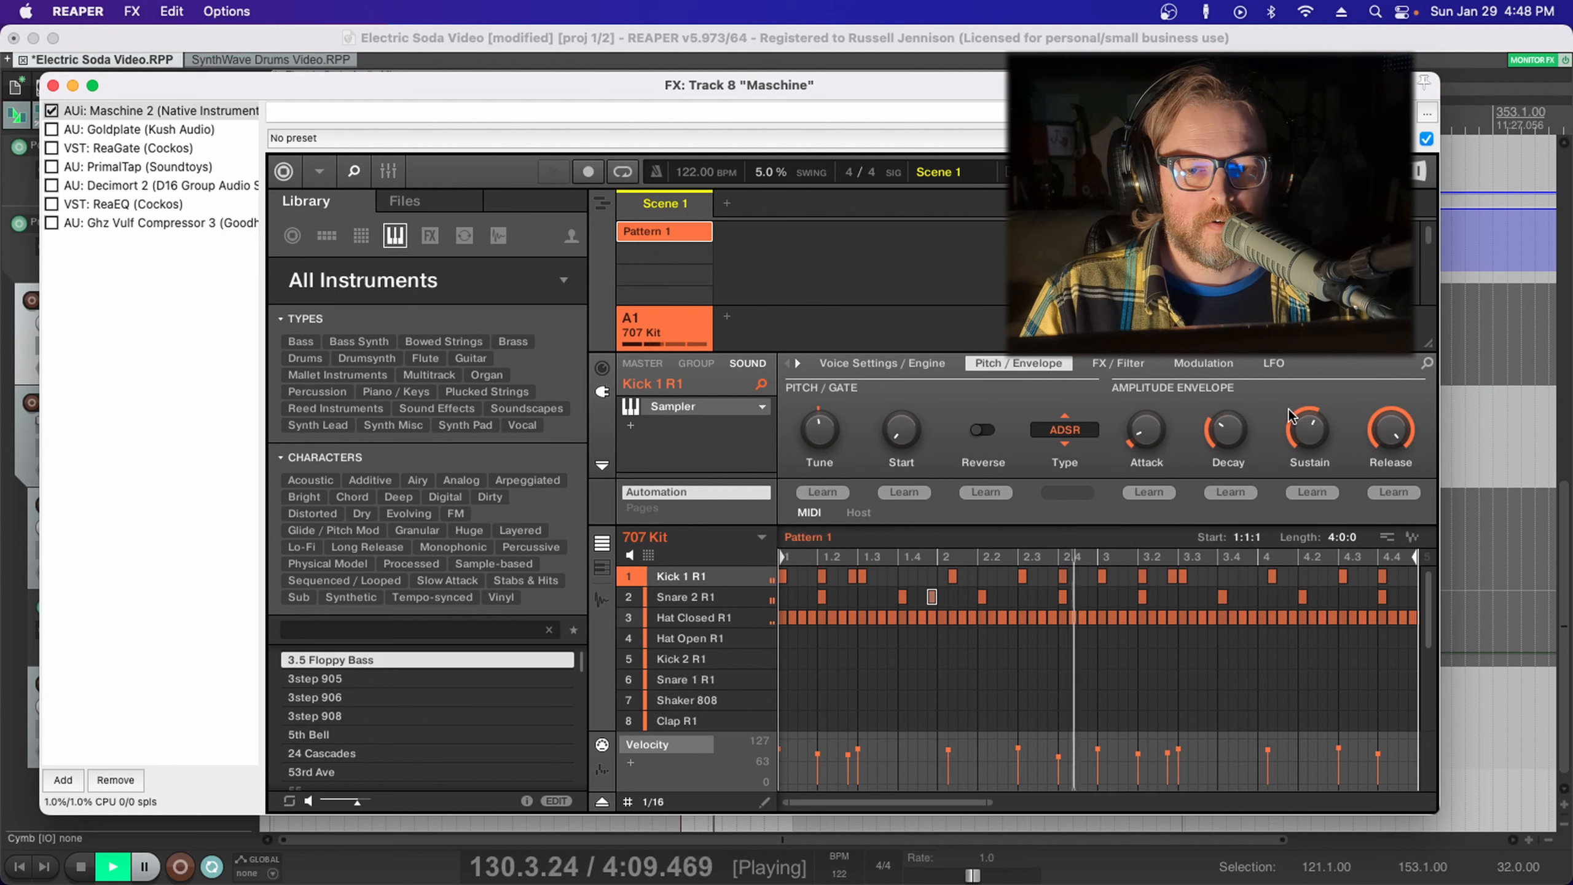
pyautogui.moveTo(1394, 427)
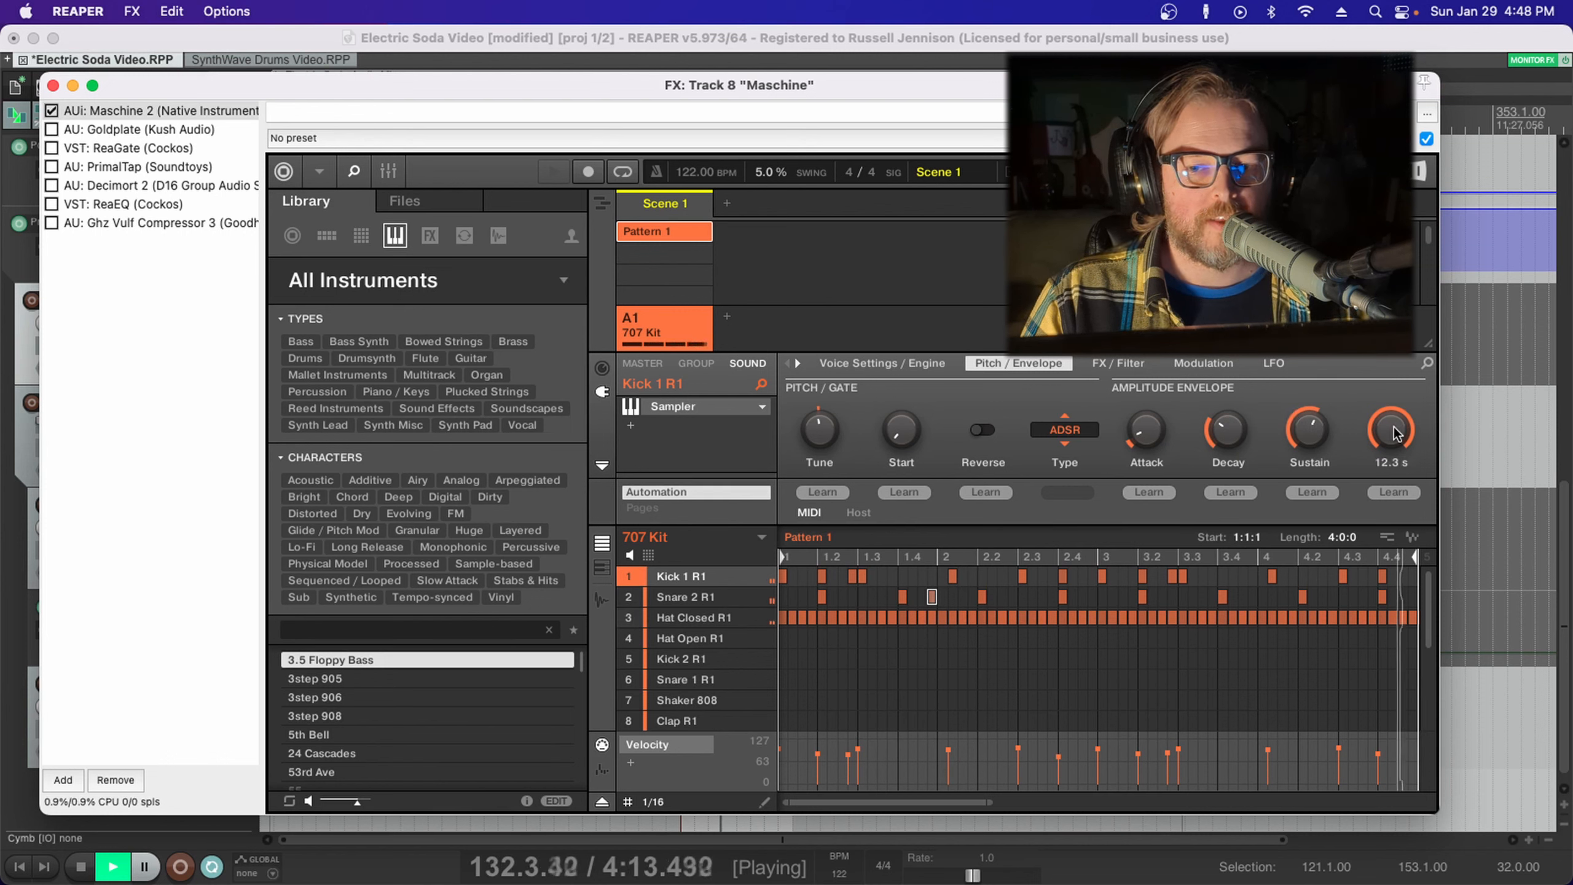
# Try the Snare 2 R1 sustain at 0.00 and about 0.93 during playback and restore it to about 0.7
pyautogui.moveTo(1321, 437)
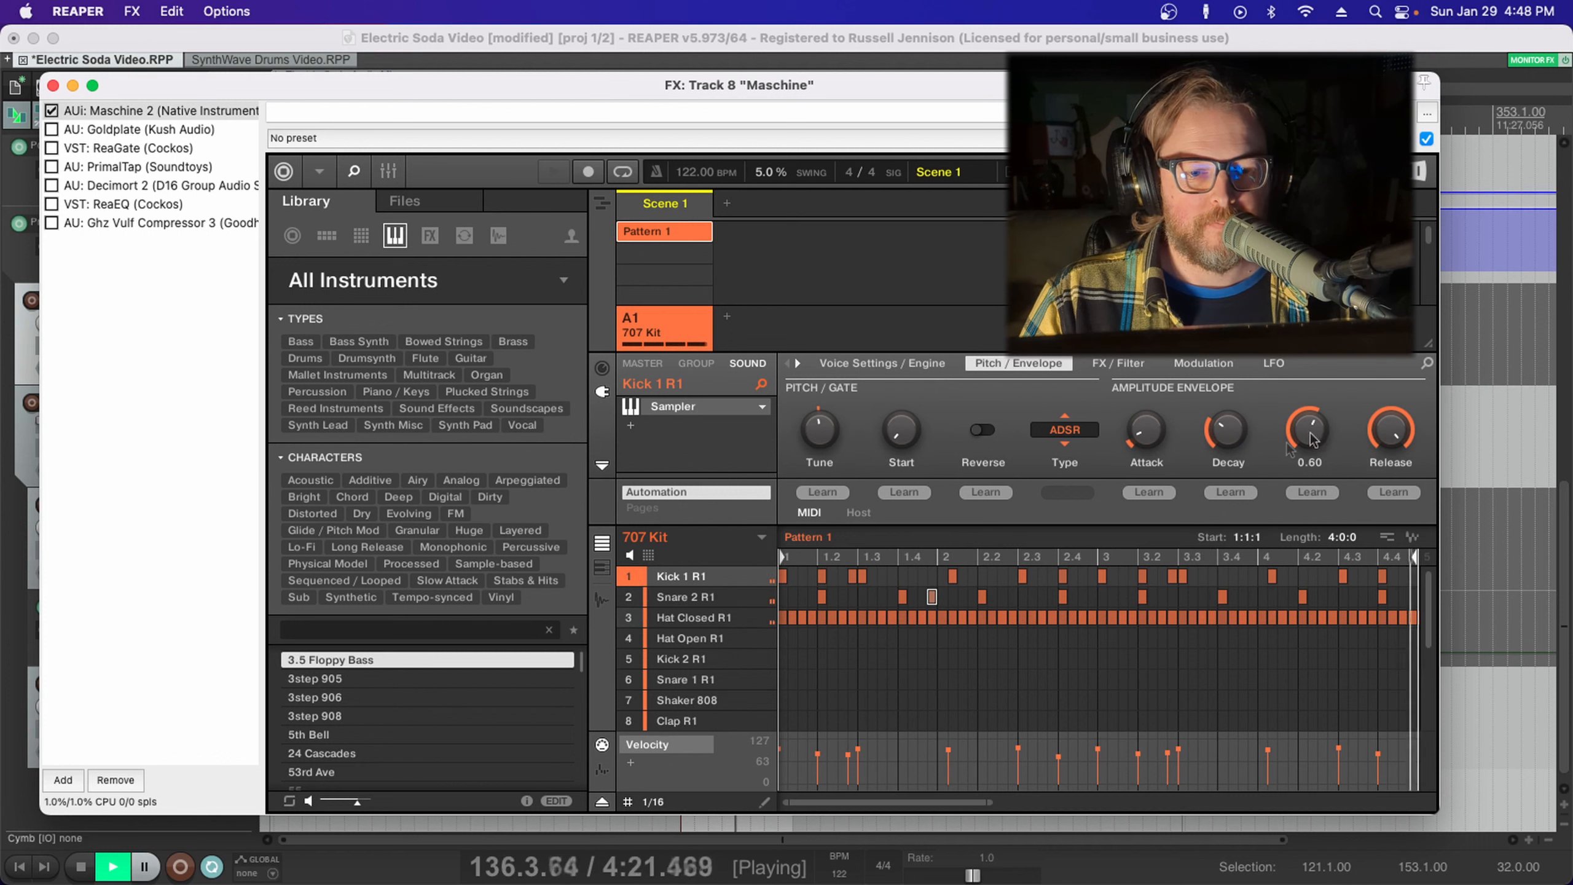
pyautogui.click(705, 599)
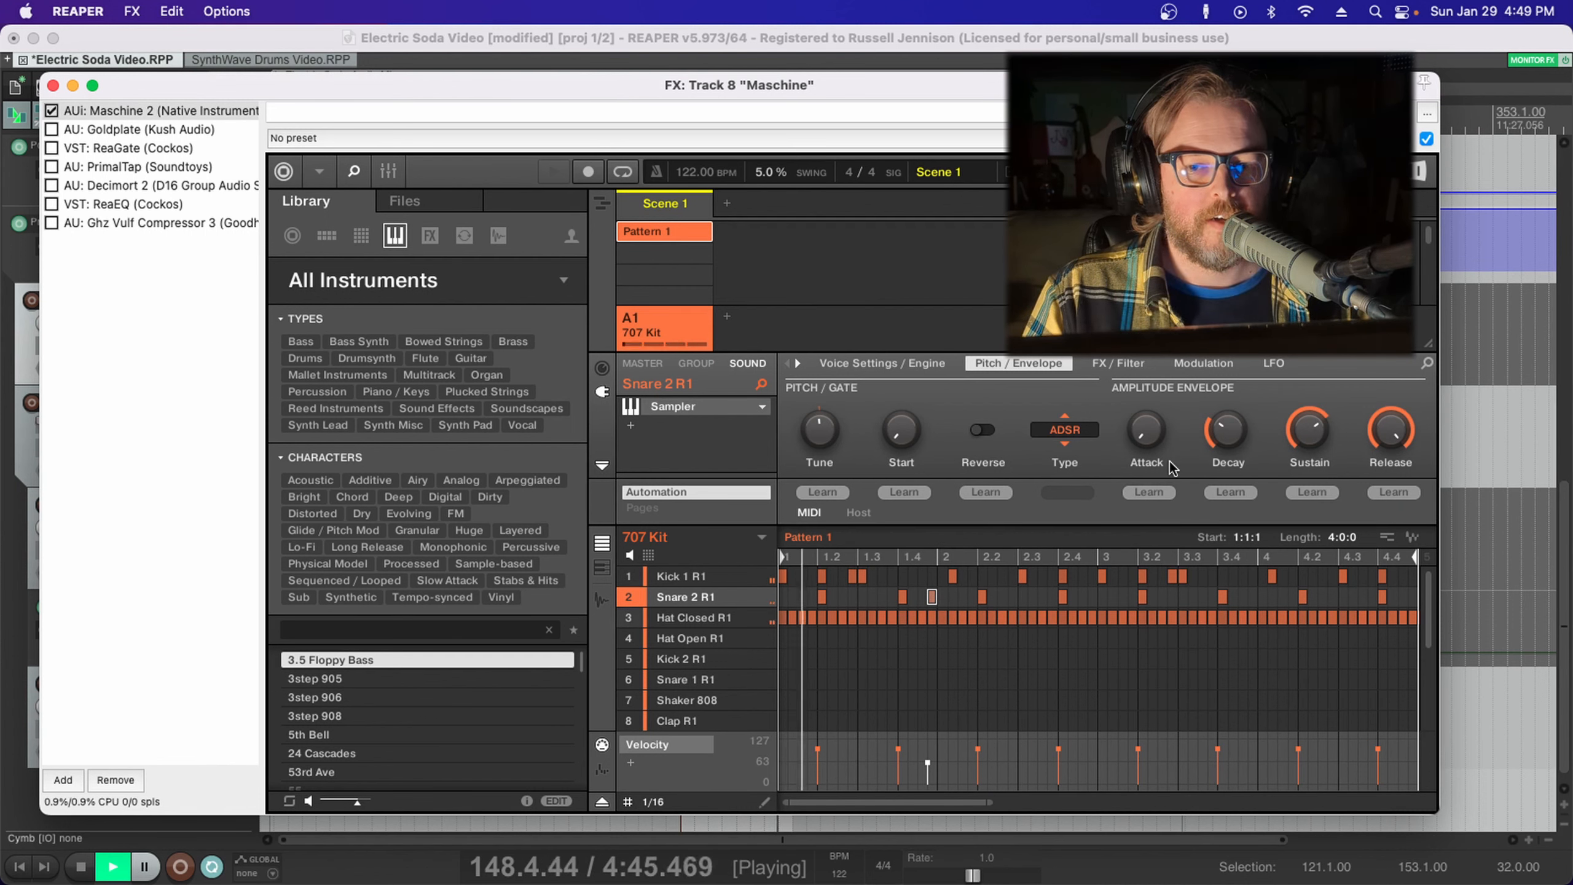
pyautogui.moveTo(1234, 437)
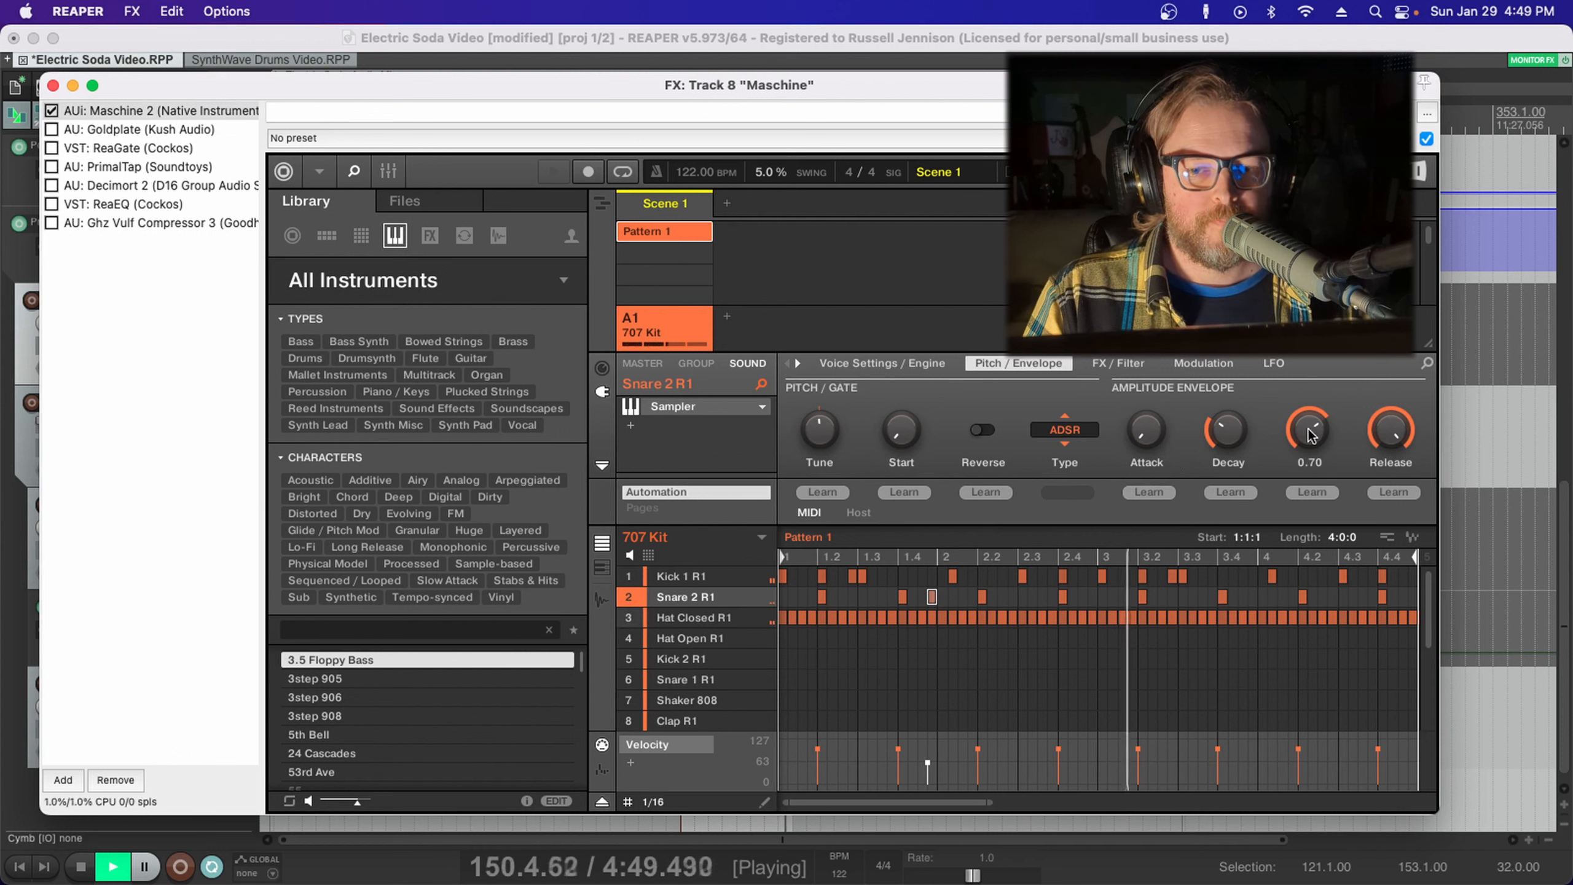
pyautogui.moveTo(1310, 434); pyautogui.dragTo(1310, 452)
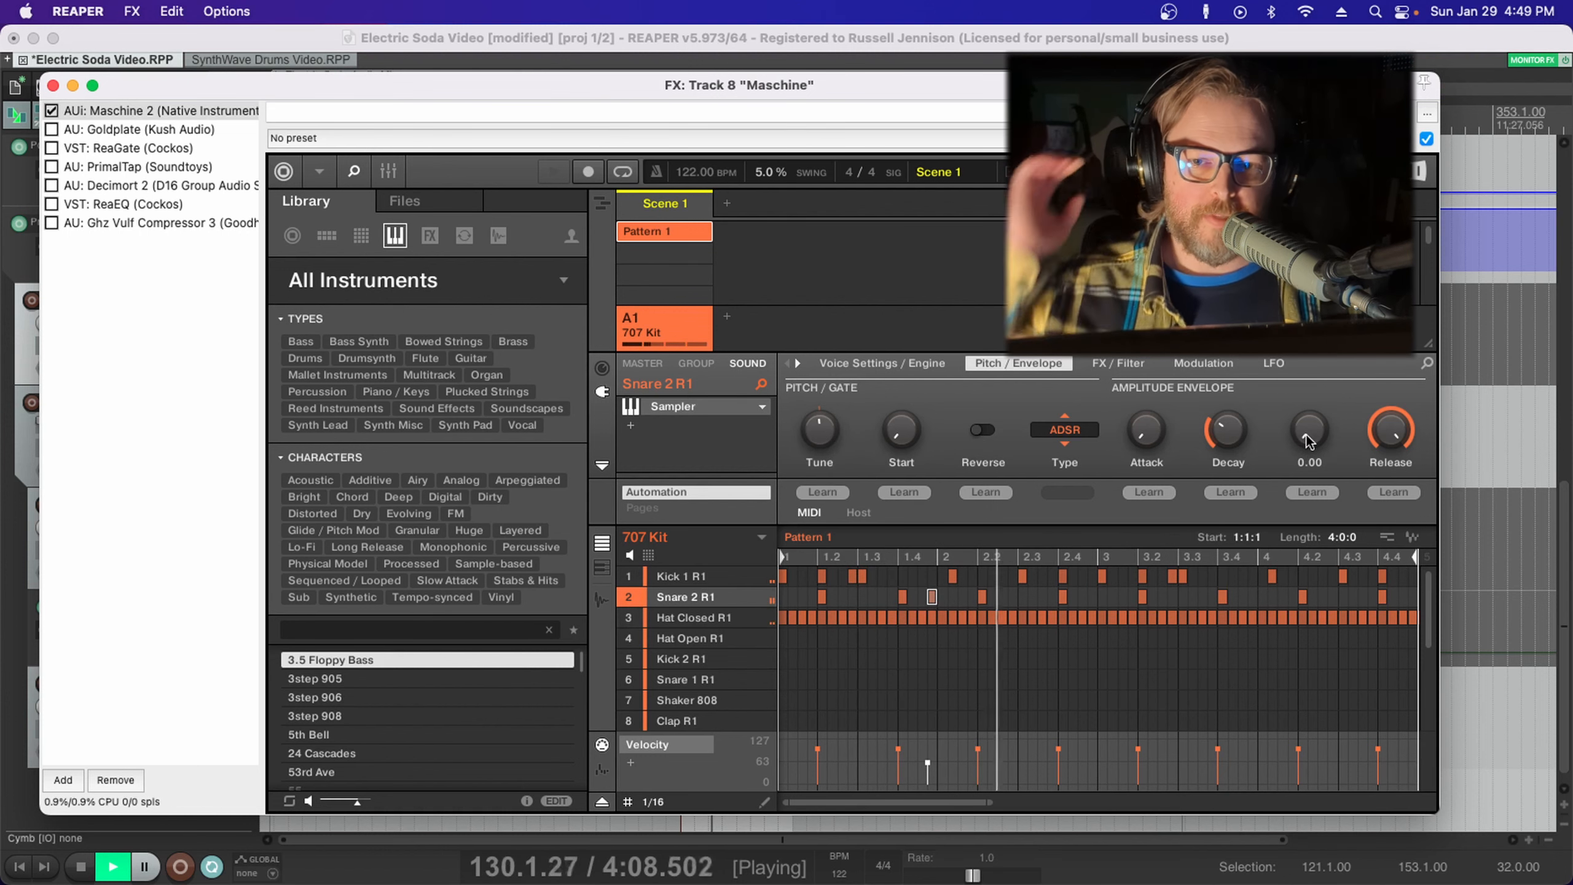
pyautogui.moveTo(1306, 435); pyautogui.dragTo(1306, 403)
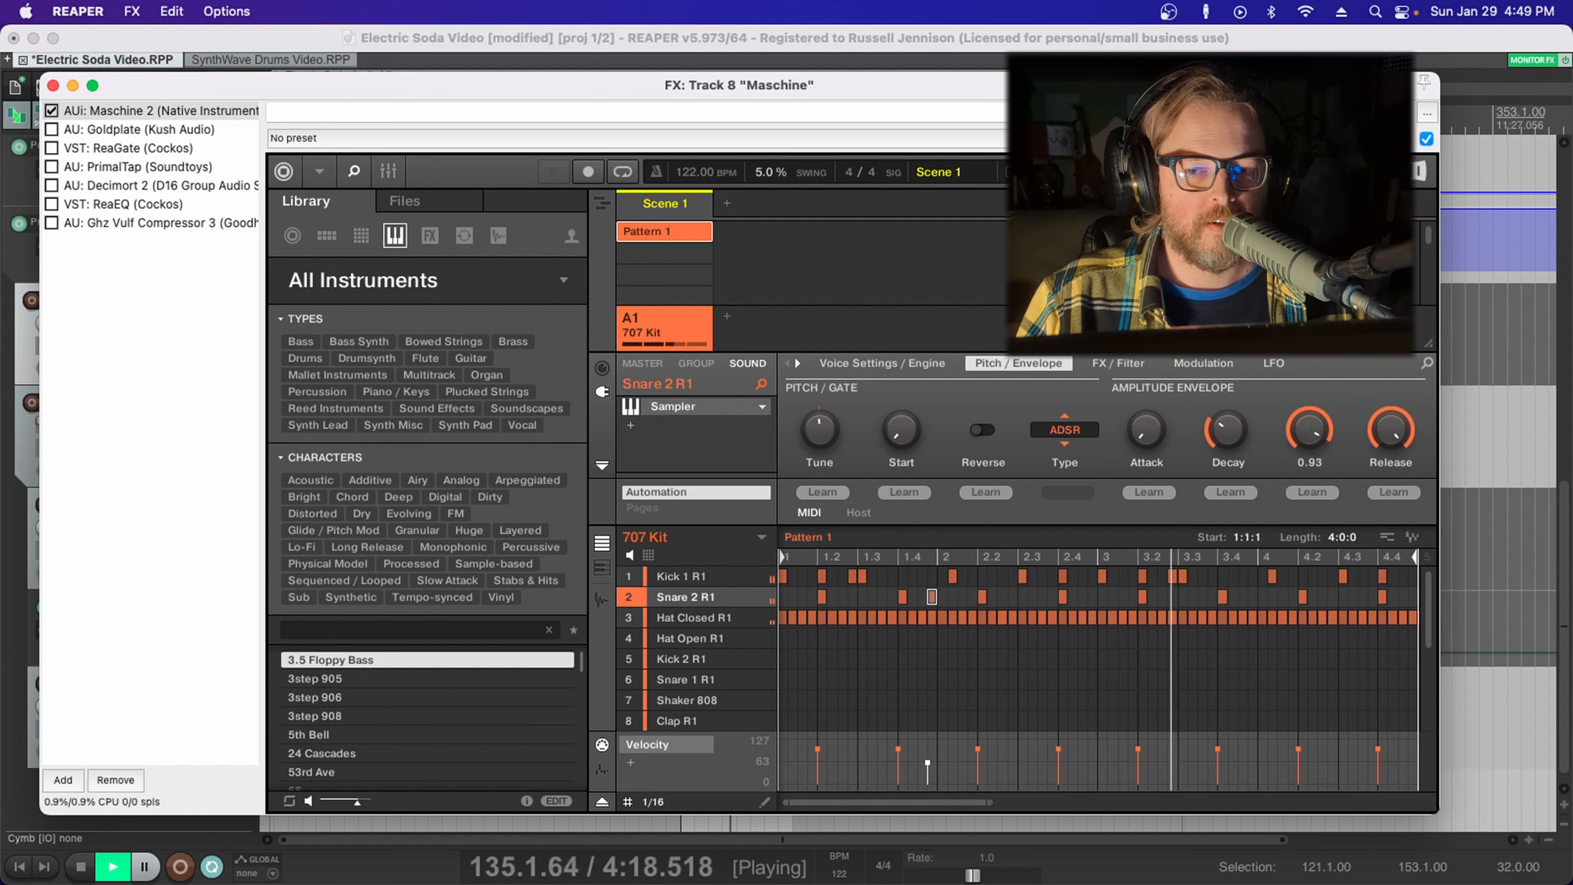
pyautogui.moveTo(1310, 430); pyautogui.dragTo(1309, 443)
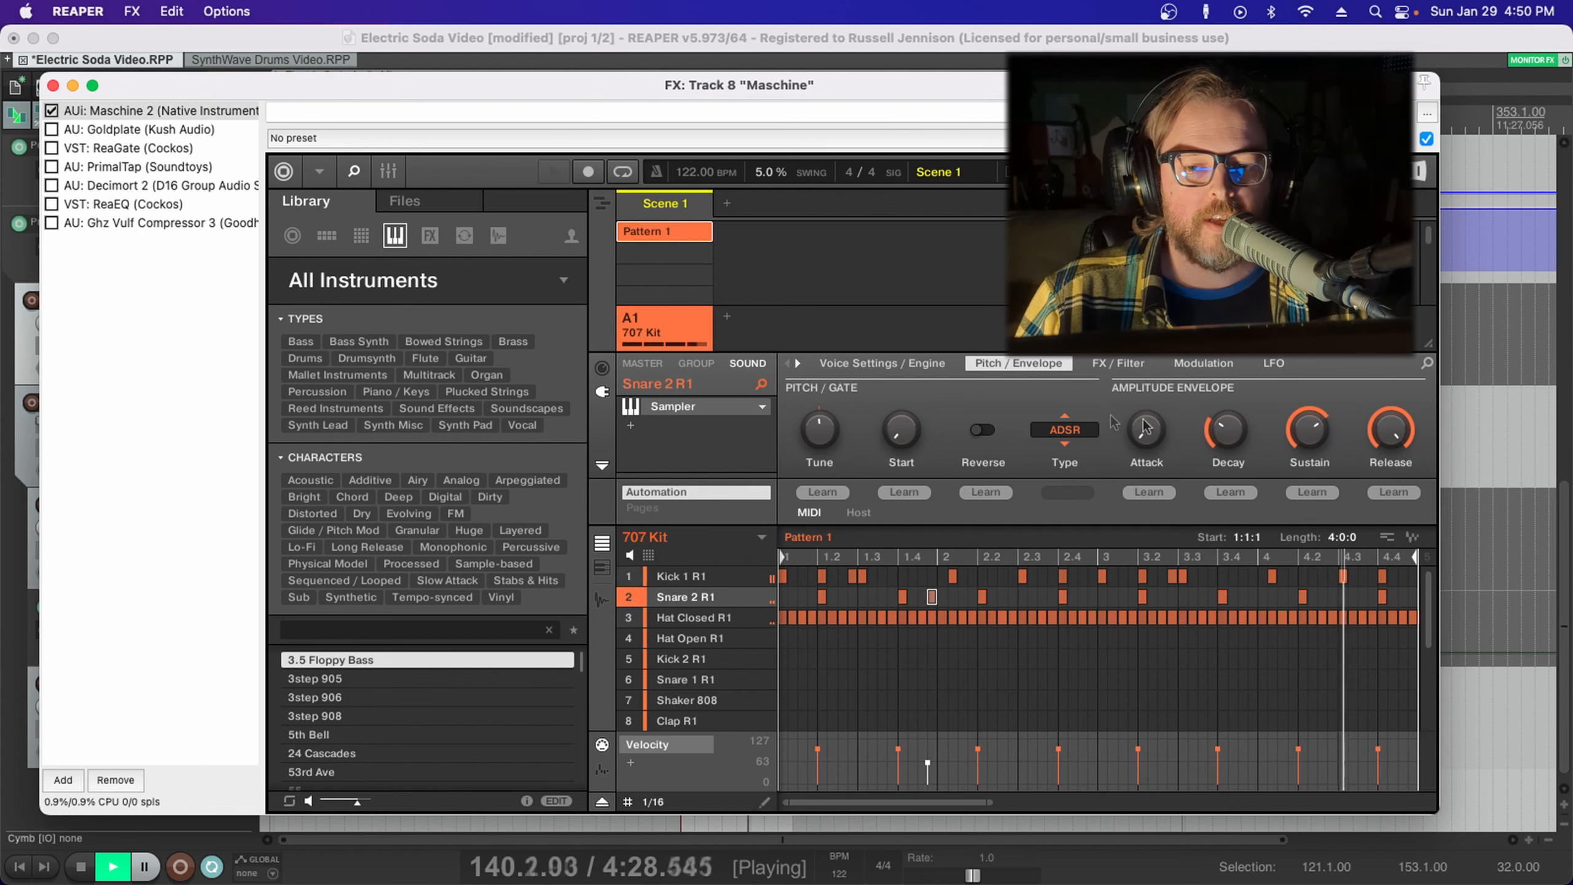
# Examine the amplitude envelope and the note velocities of the Hat Closed R1 sound
pyautogui.click(691, 615)
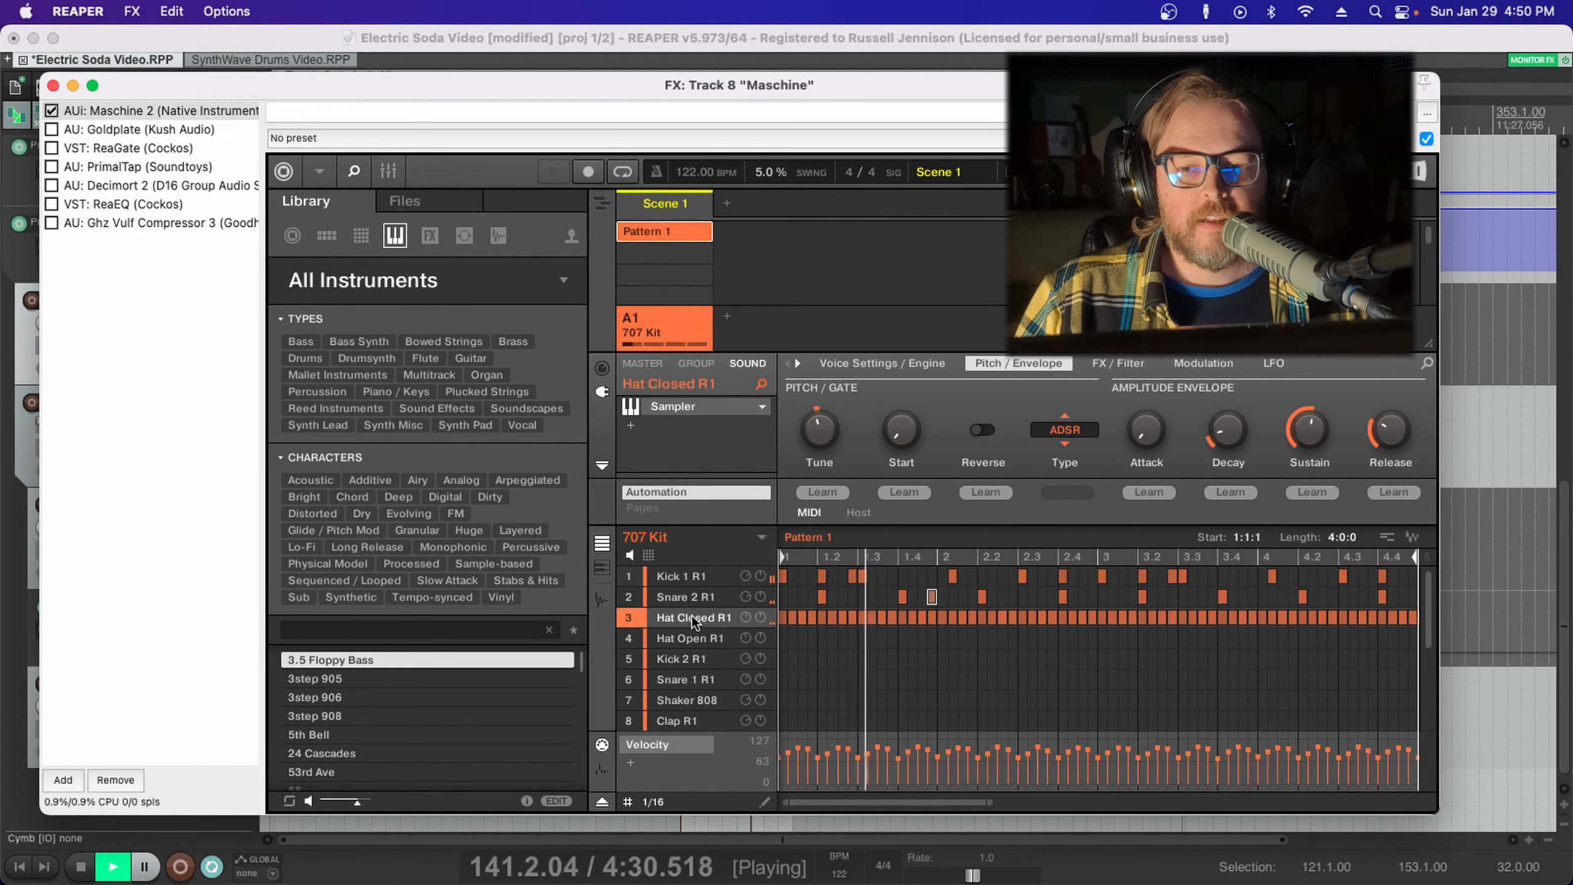
pyautogui.moveTo(1220, 437)
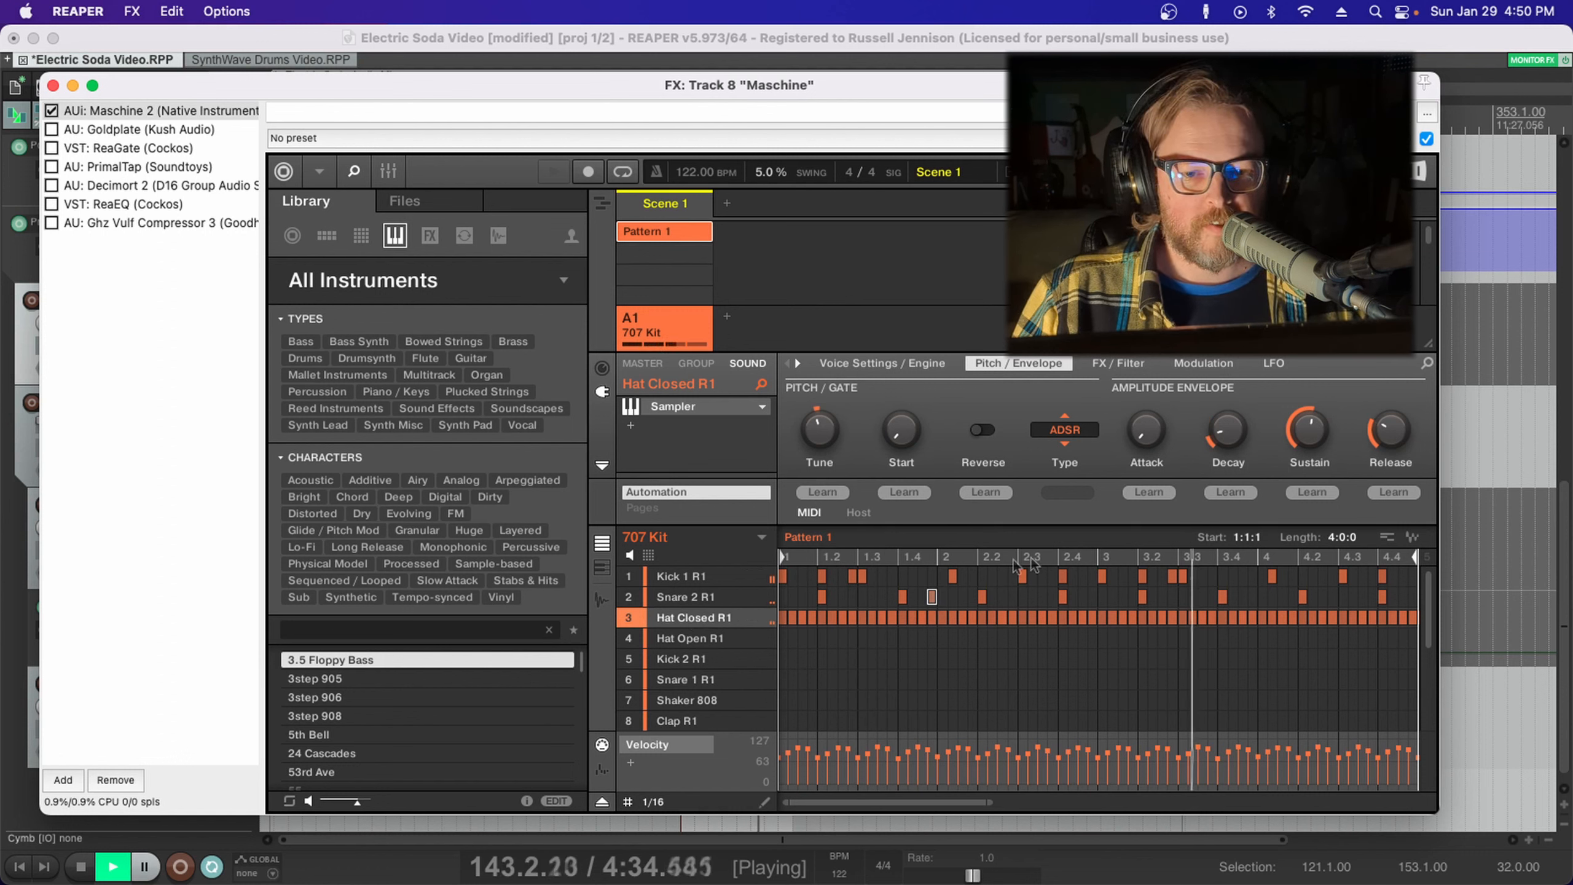
pyautogui.moveTo(808, 754)
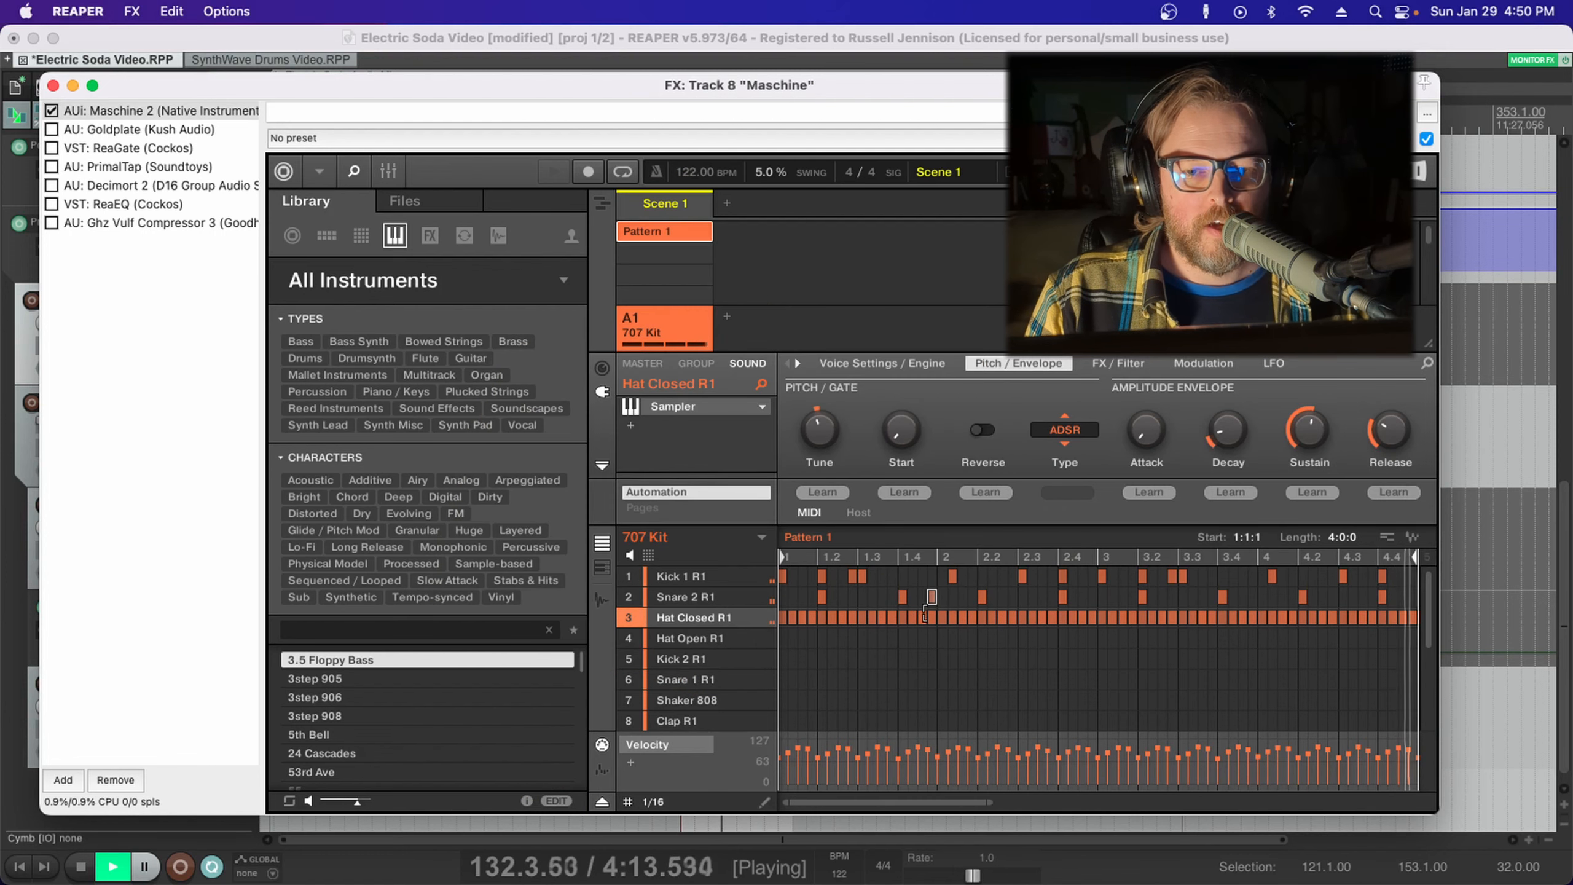
# Try the Hat Closed R1 sustain at 0.00 and 1.00 and its release at 12.3 s, and restore both
pyautogui.moveTo(1316, 440)
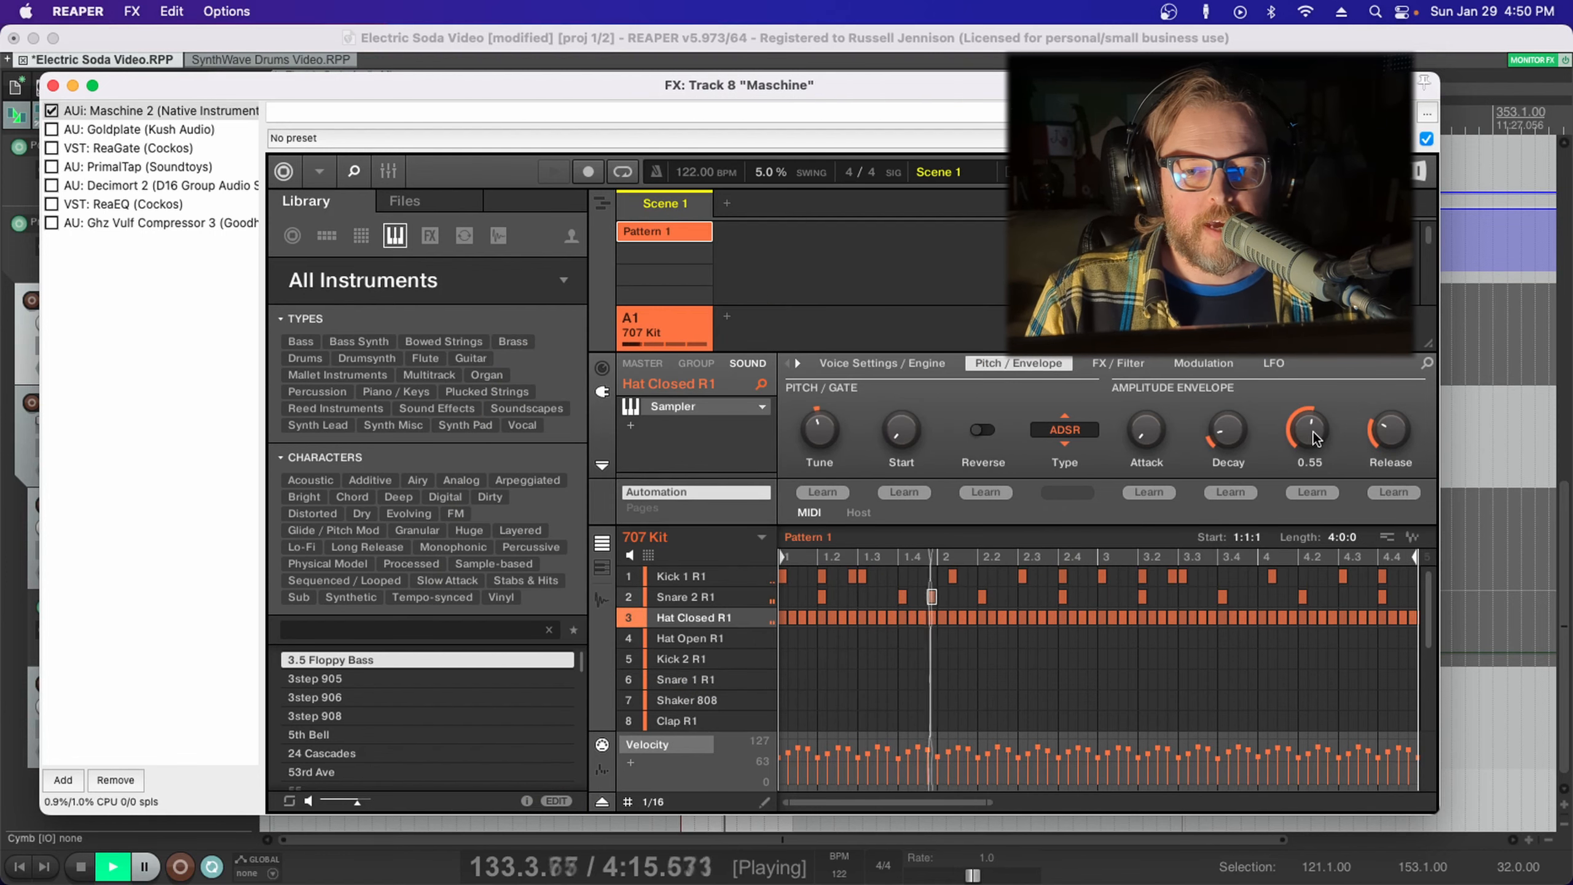
pyautogui.moveTo(1316, 440); pyautogui.dragTo(1316, 489)
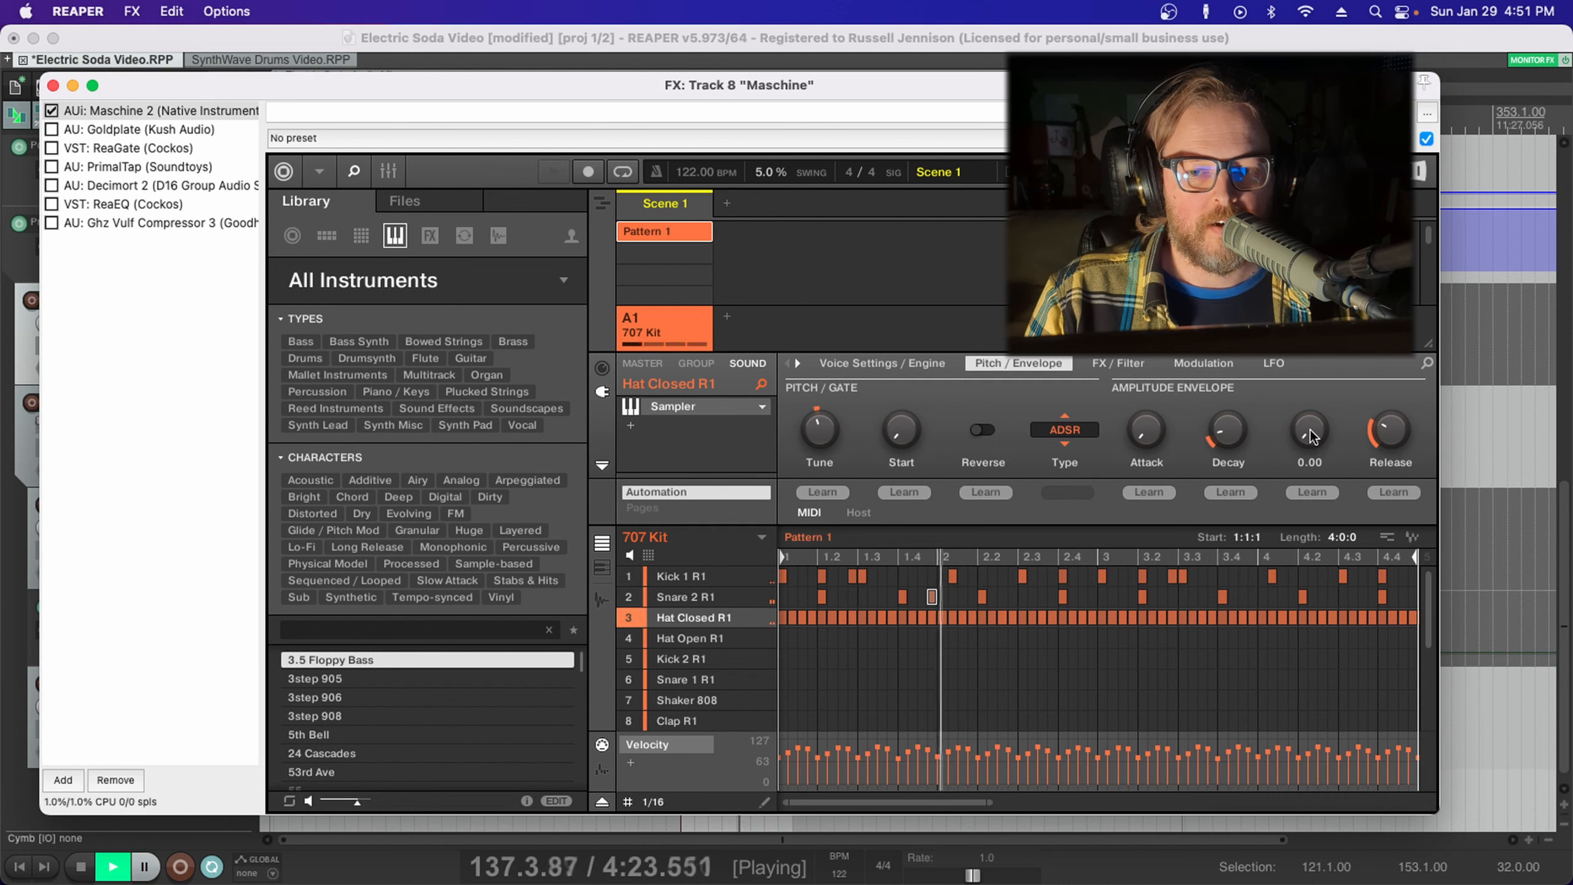
pyautogui.moveTo(1311, 437); pyautogui.dragTo(1312, 384)
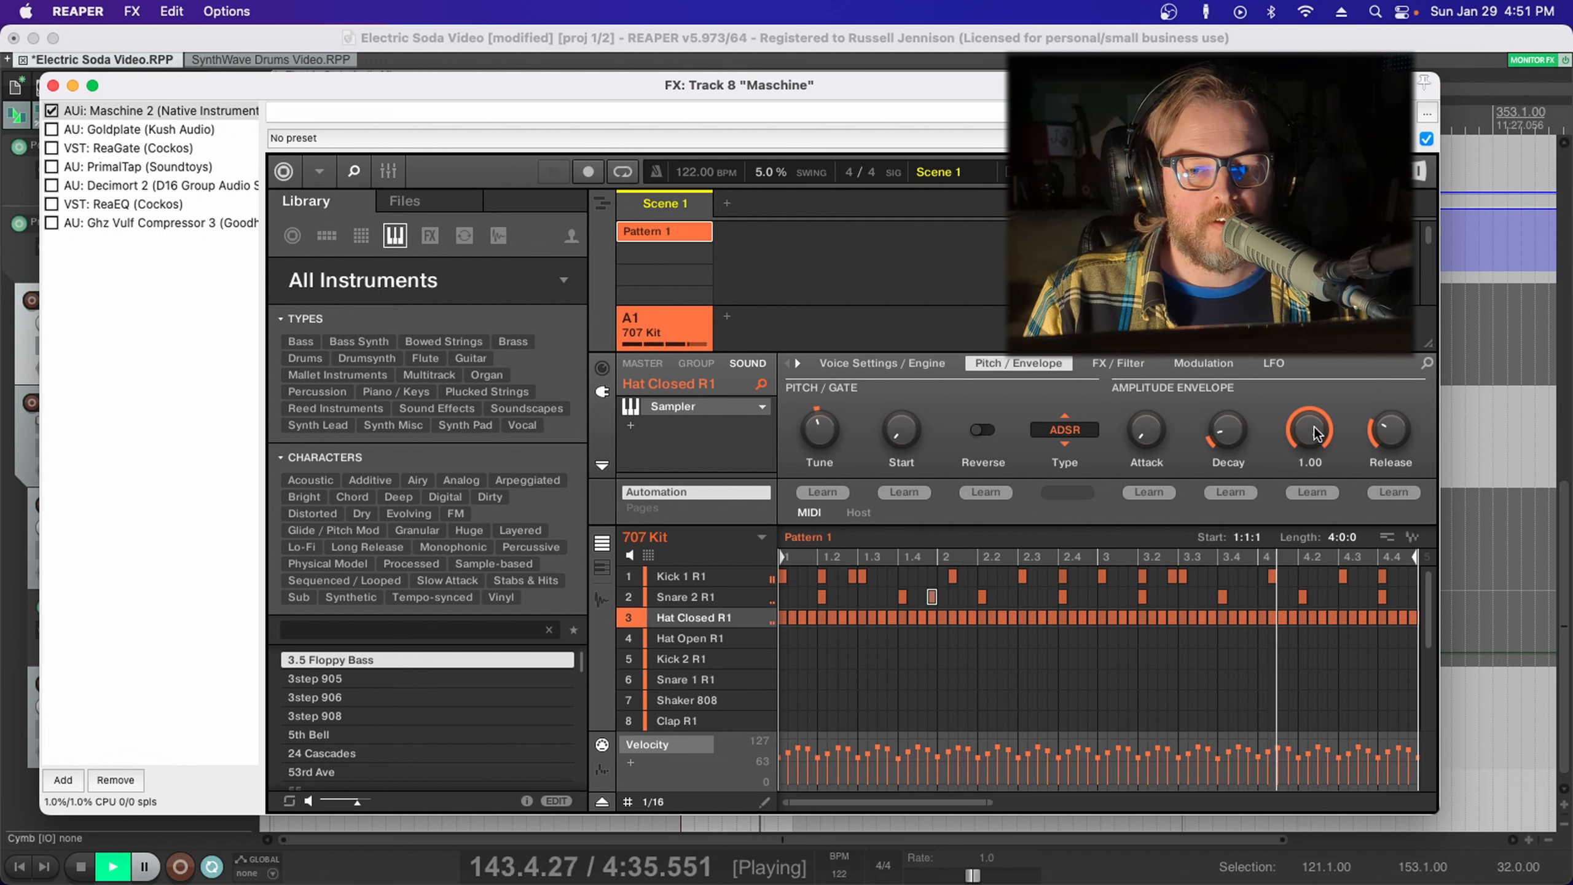
pyautogui.moveTo(1391, 433); pyautogui.dragTo(1391, 310)
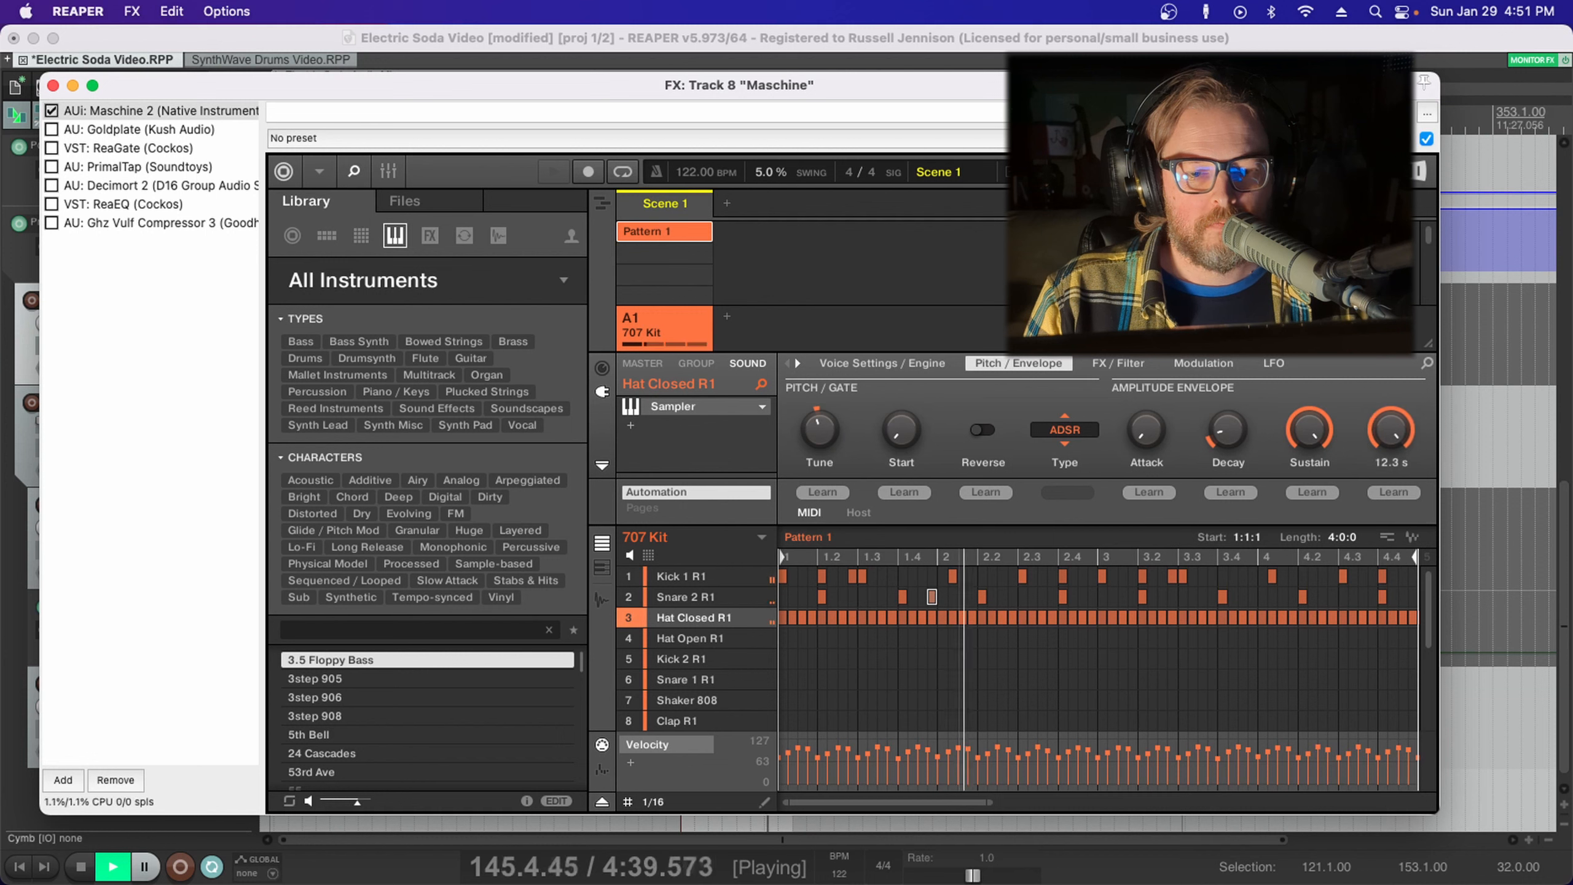
pyautogui.moveTo(1391, 429); pyautogui.dragTo(1391, 494)
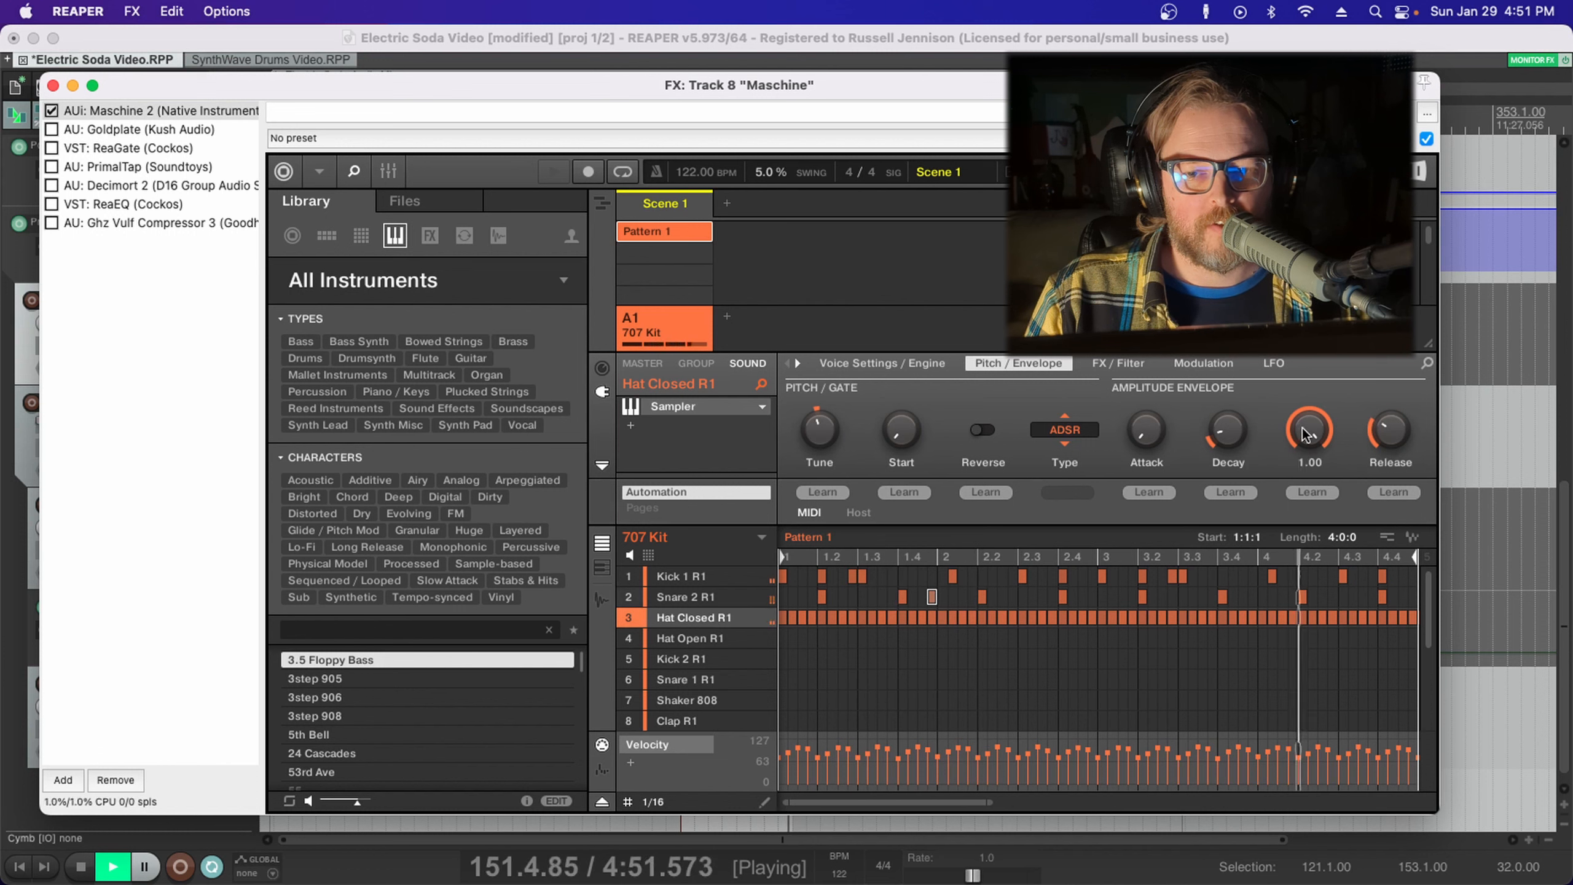
pyautogui.moveTo(1310, 430); pyautogui.dragTo(1310, 456)
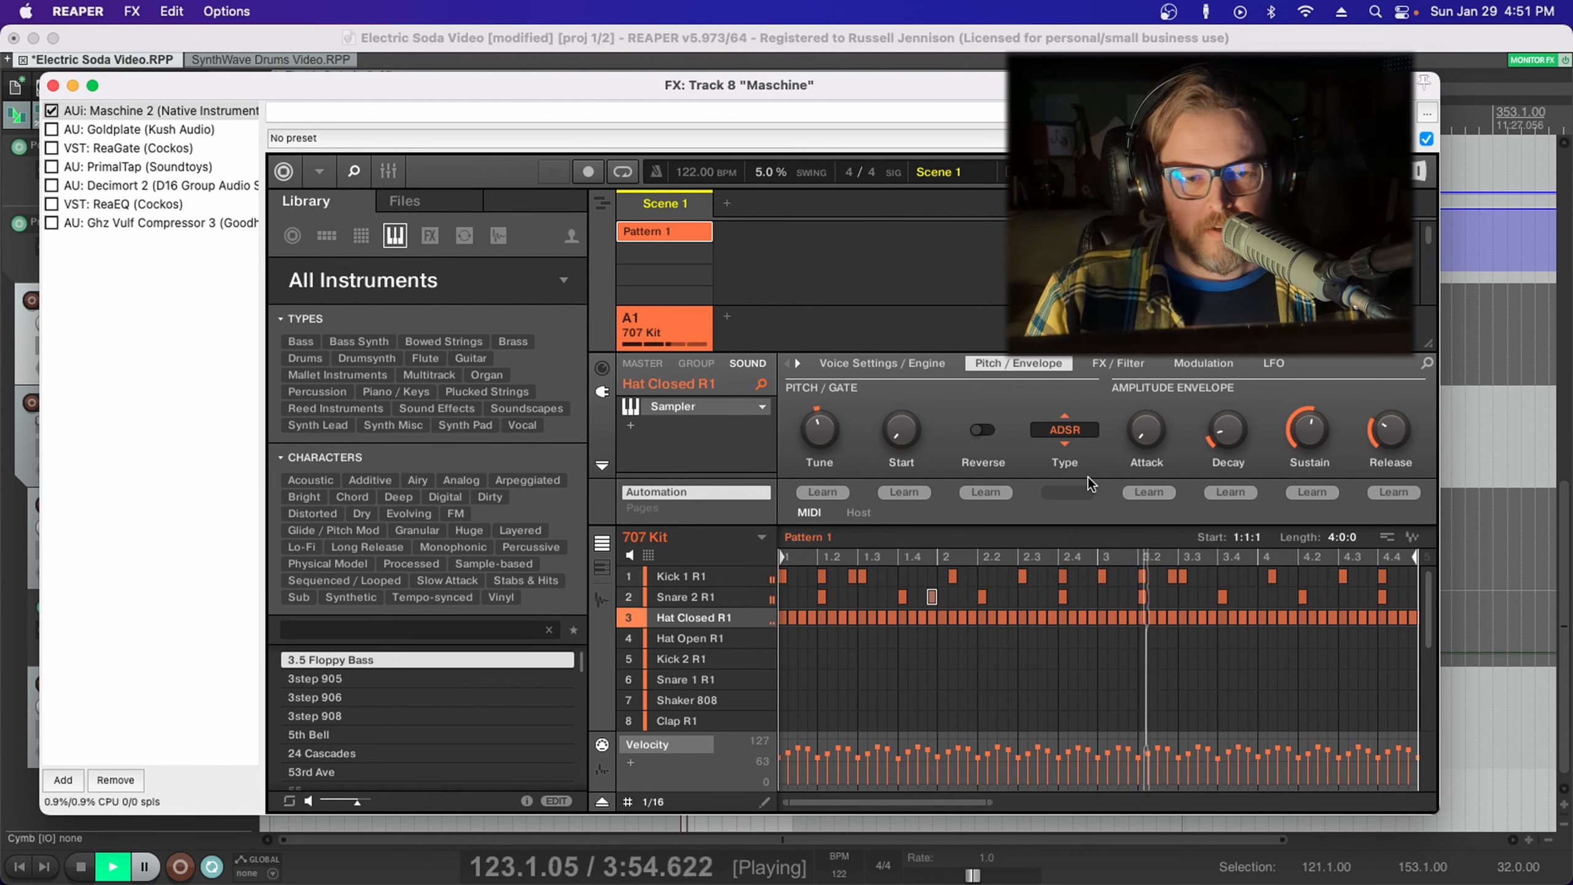
# Close the Maschine track's effects, and unmute the DSCF0306 track briefly to hear it with the drums before muting it again
pyautogui.moveTo(812, 437)
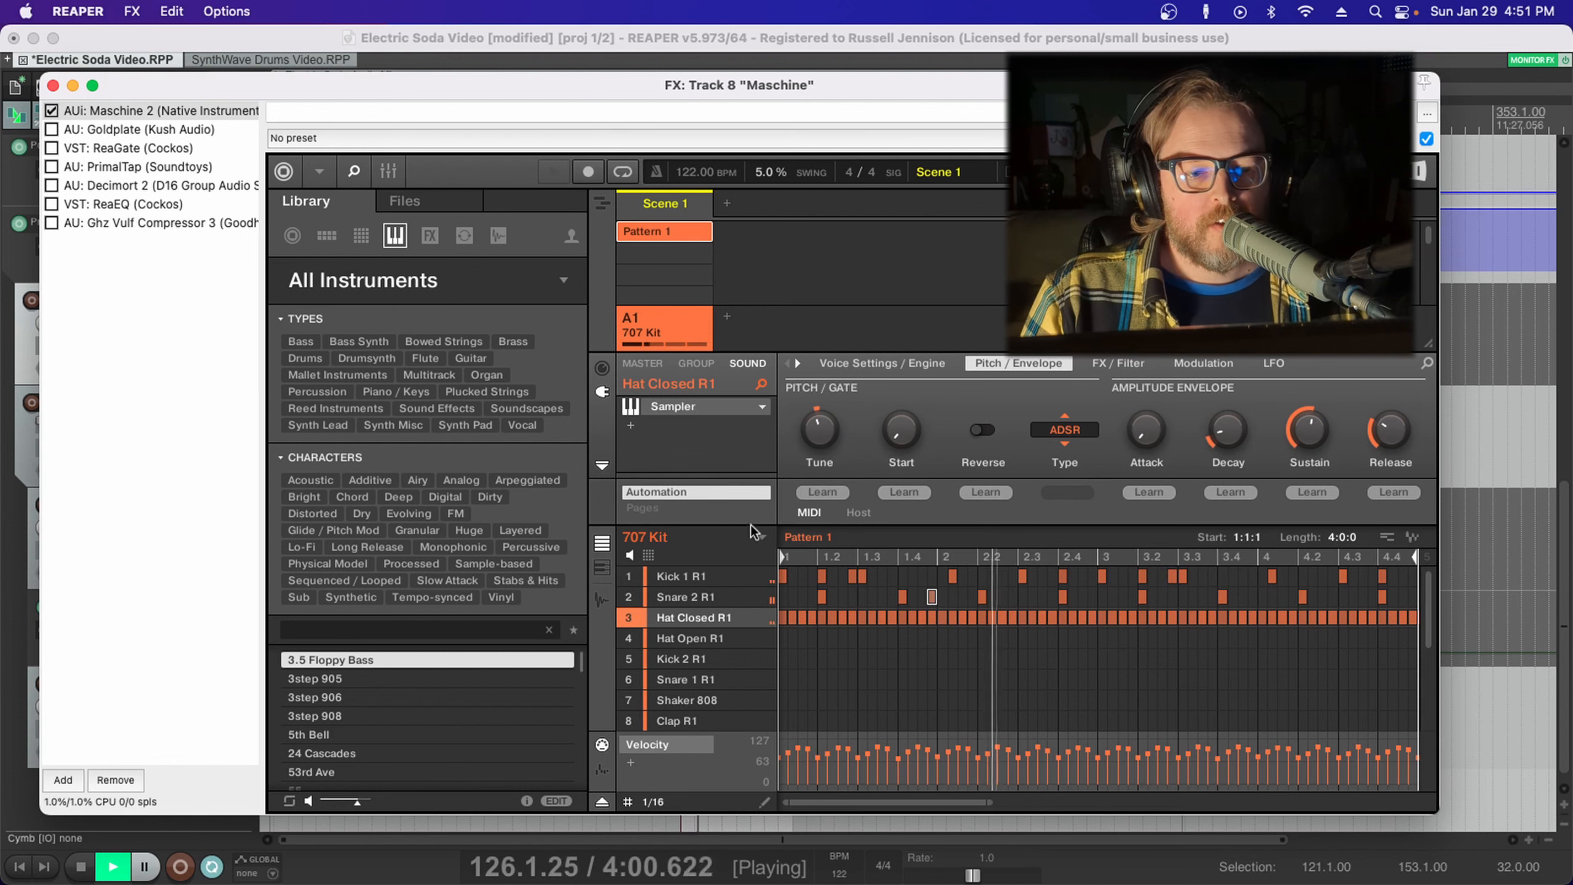
pyautogui.click(53, 86)
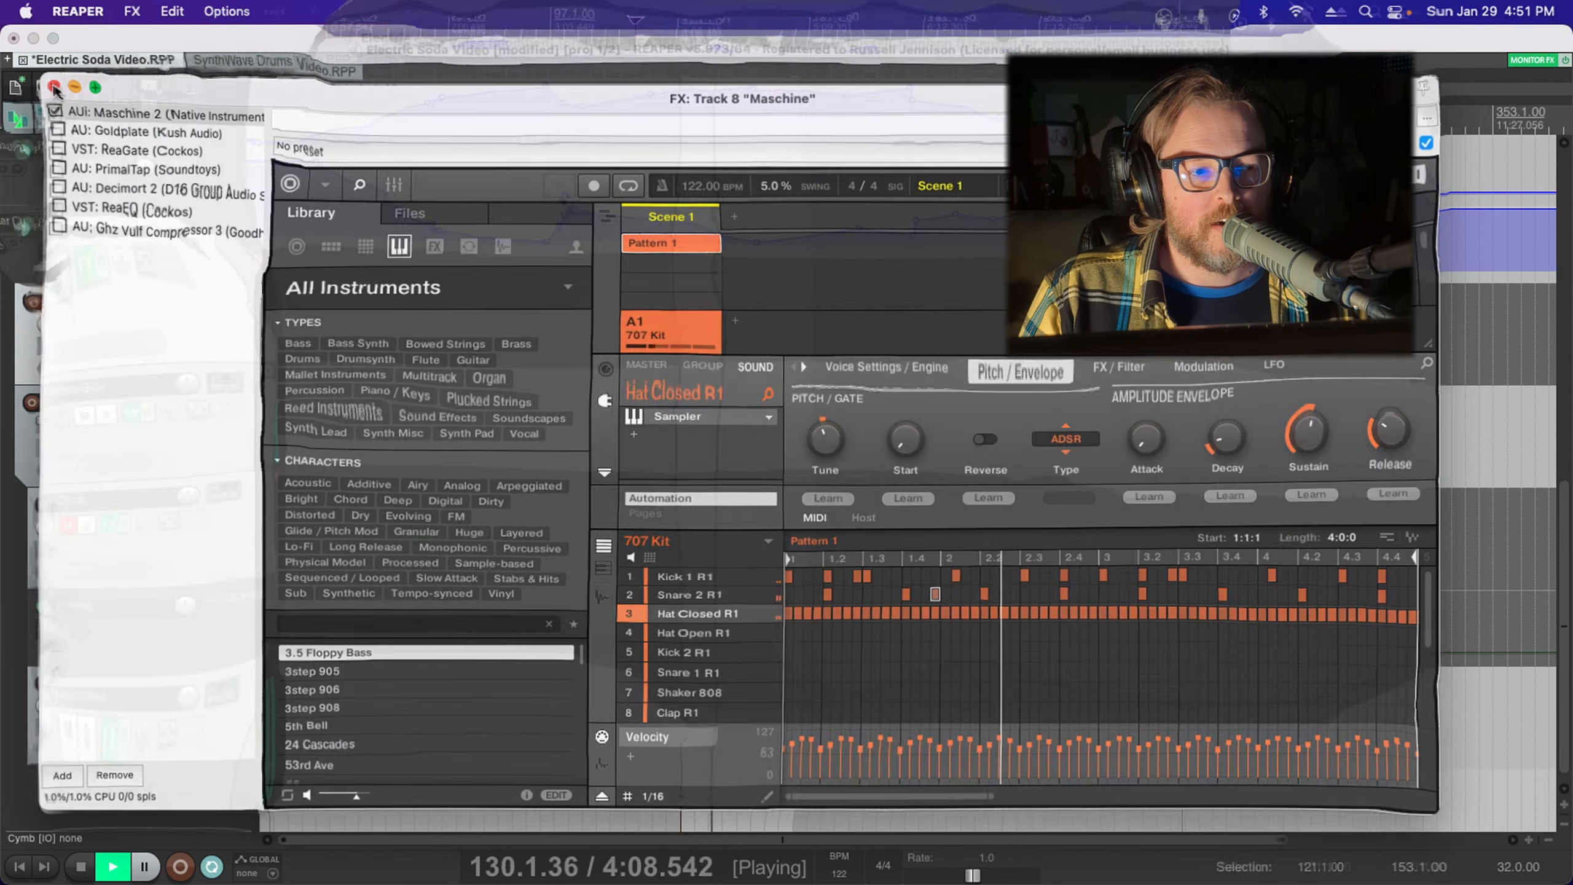
pyautogui.scroll(10, 183, 347)
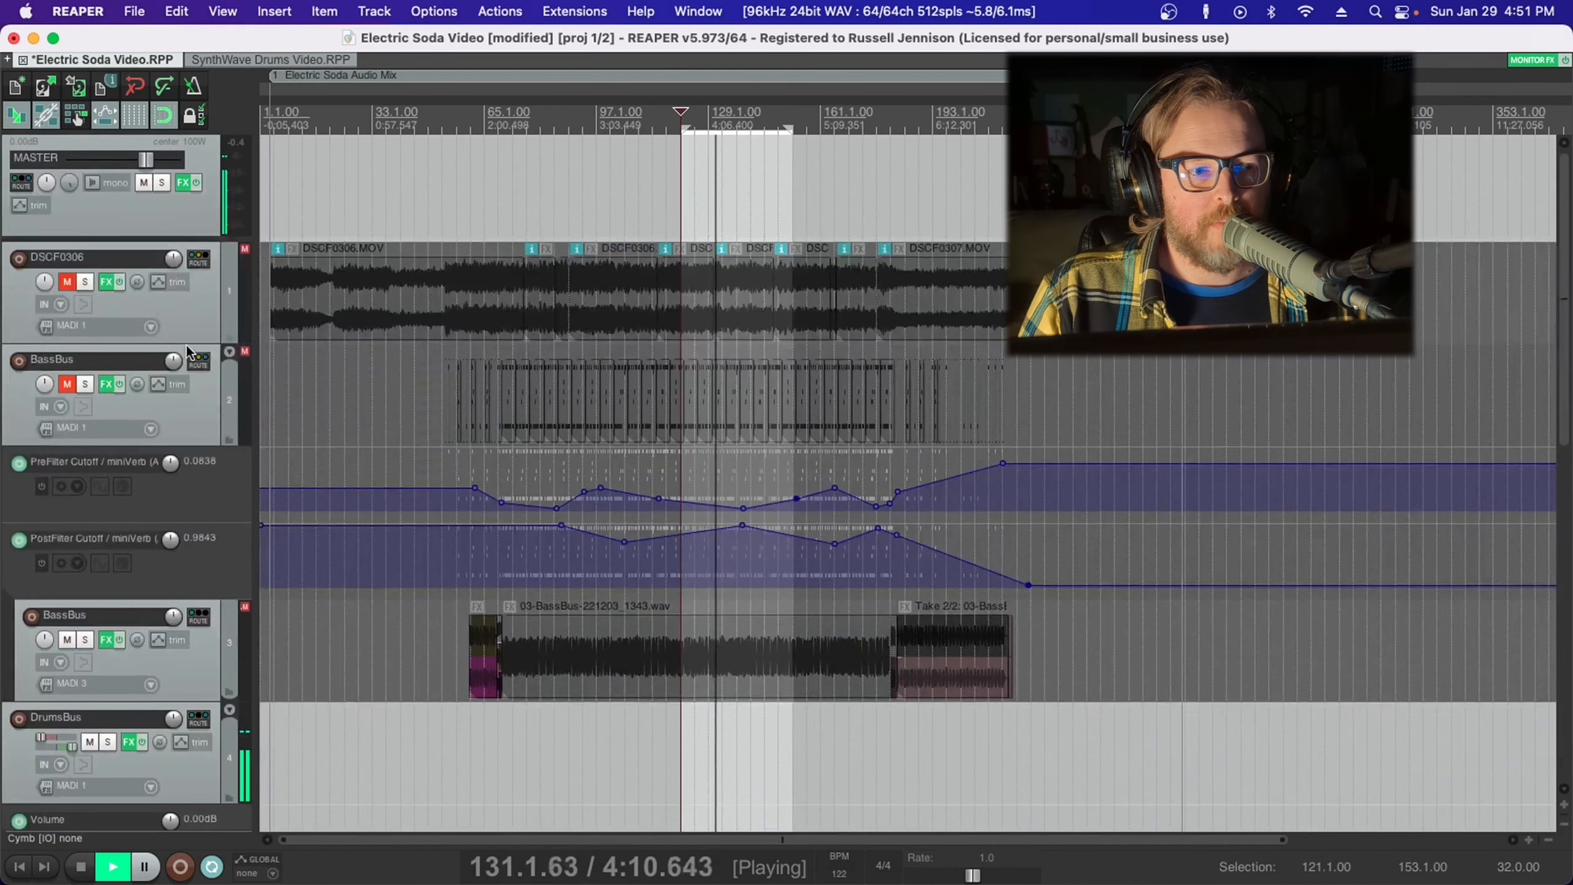
pyautogui.click(66, 282)
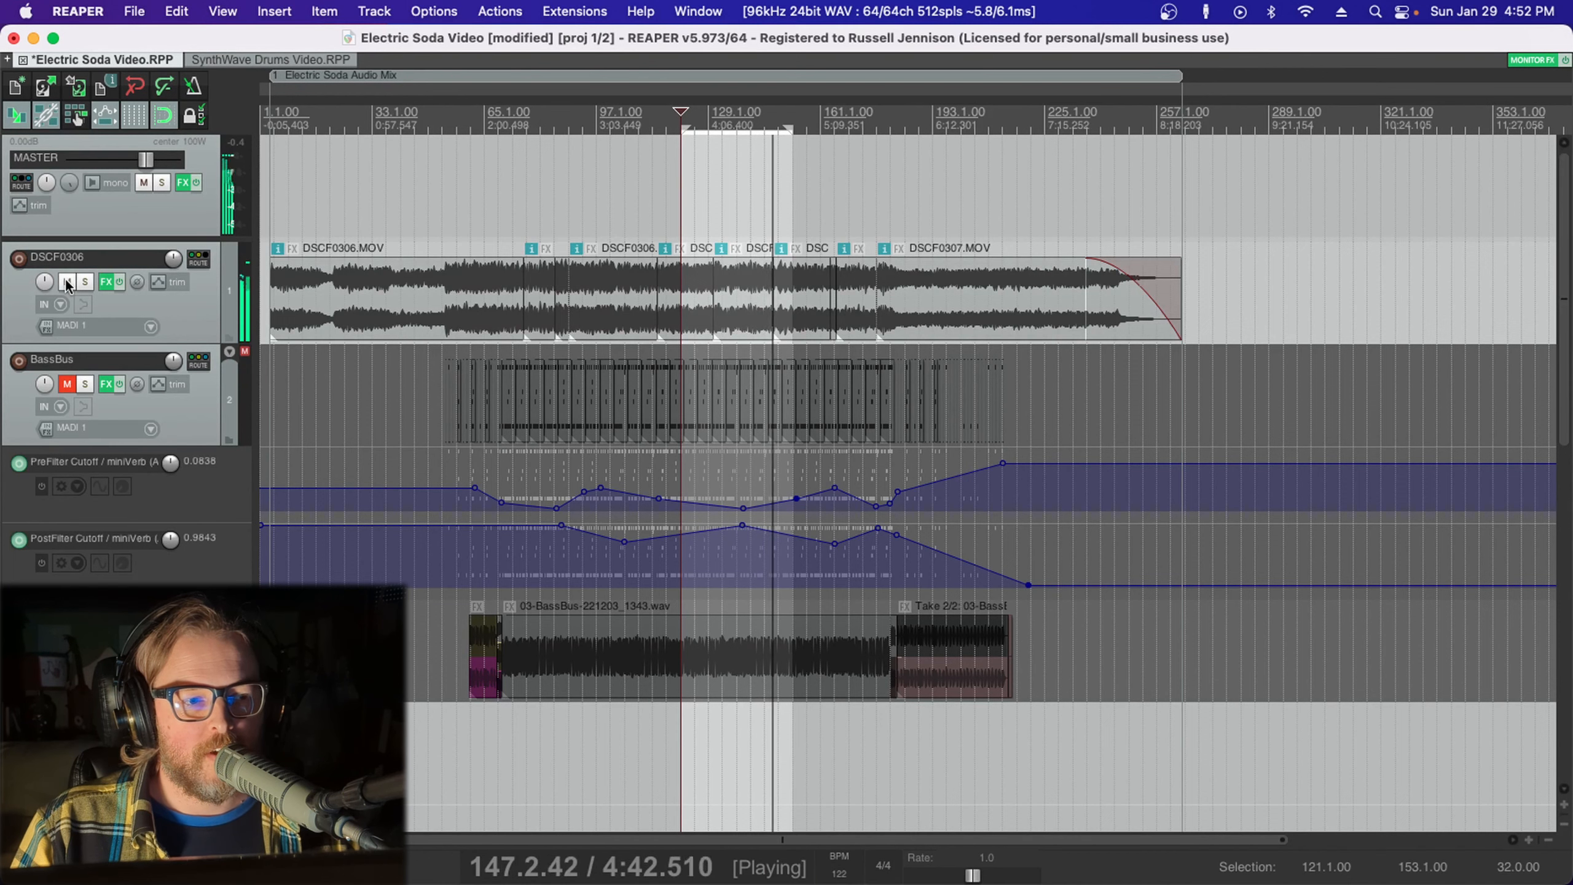
pyautogui.click(67, 282)
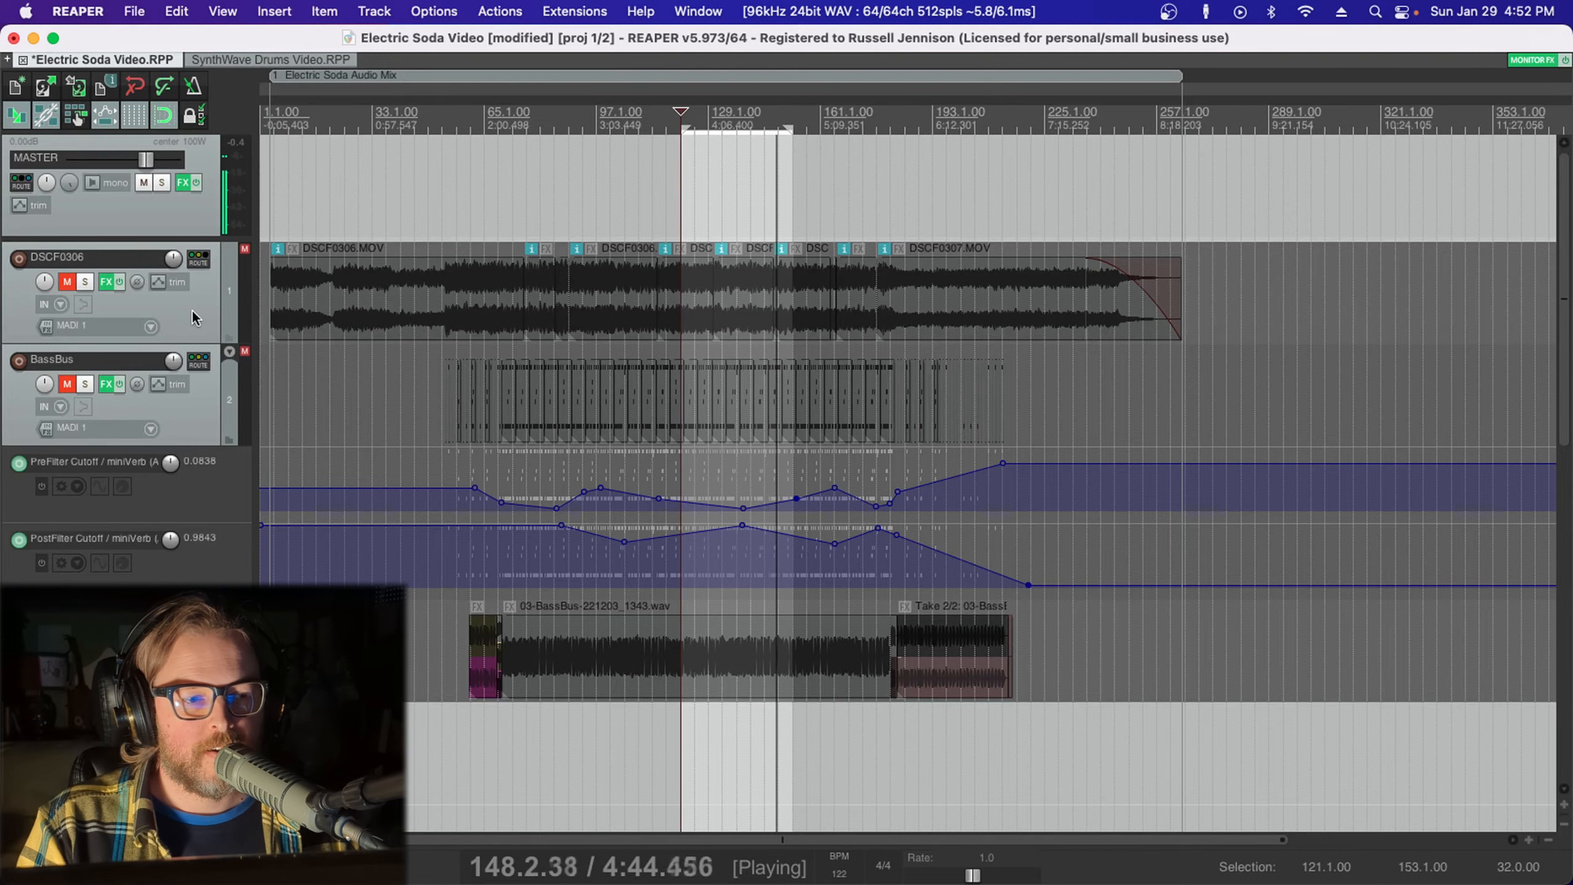